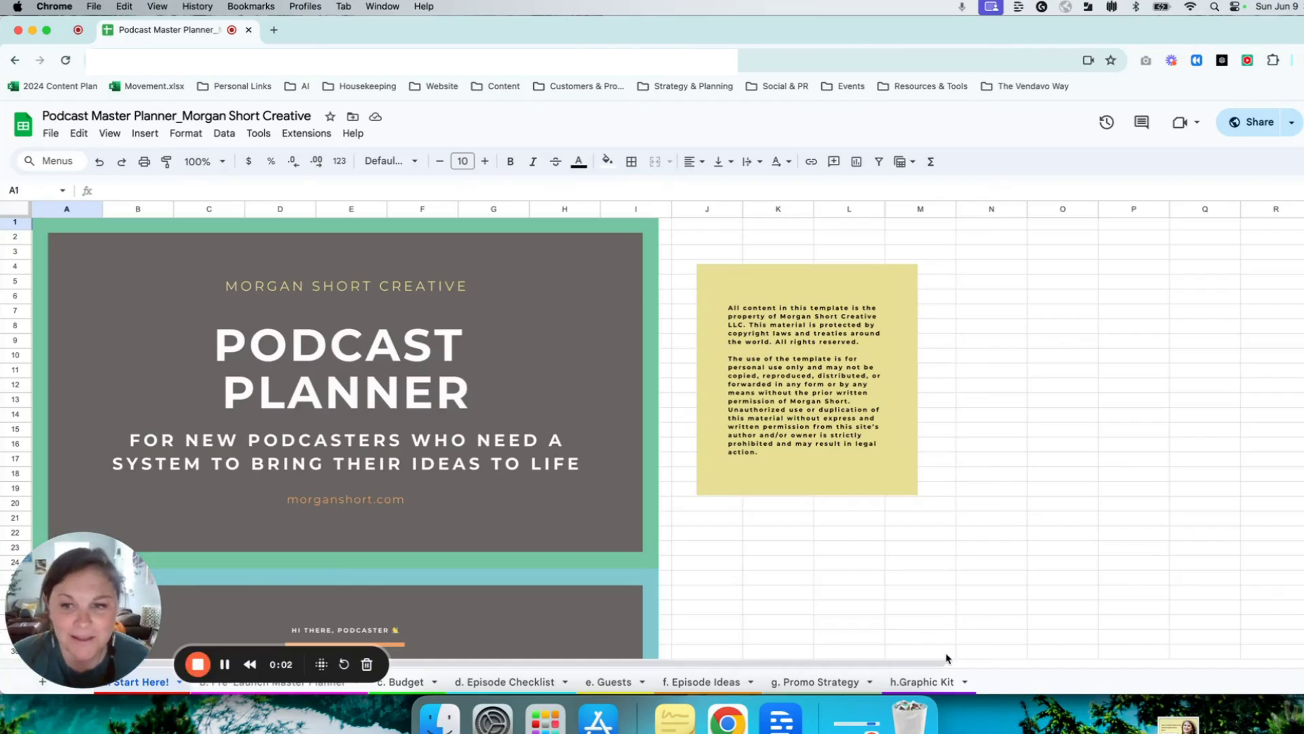
# - Scroll through the Start Here! introduction, then switch to the b. Pre-Launch Master Planner sheet
pyautogui.scroll(-3, 458, 436)
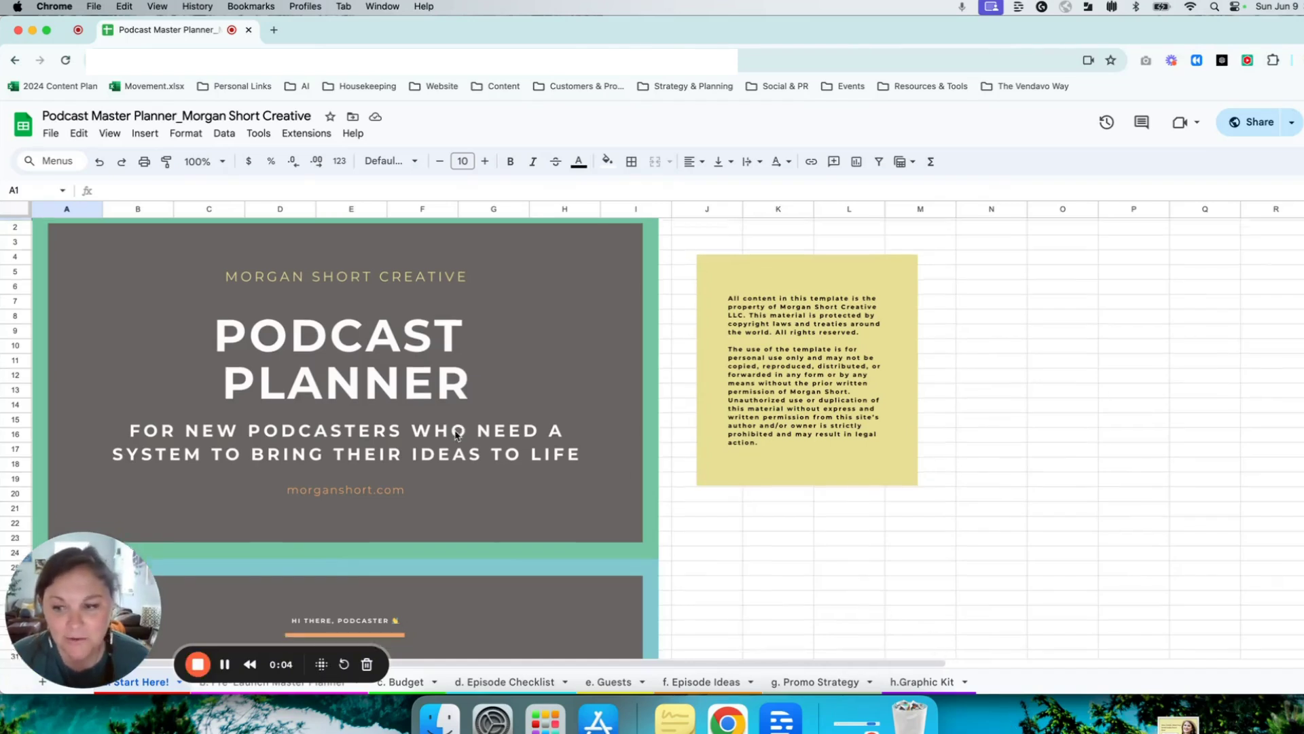
pyautogui.scroll(-5, 456, 435)
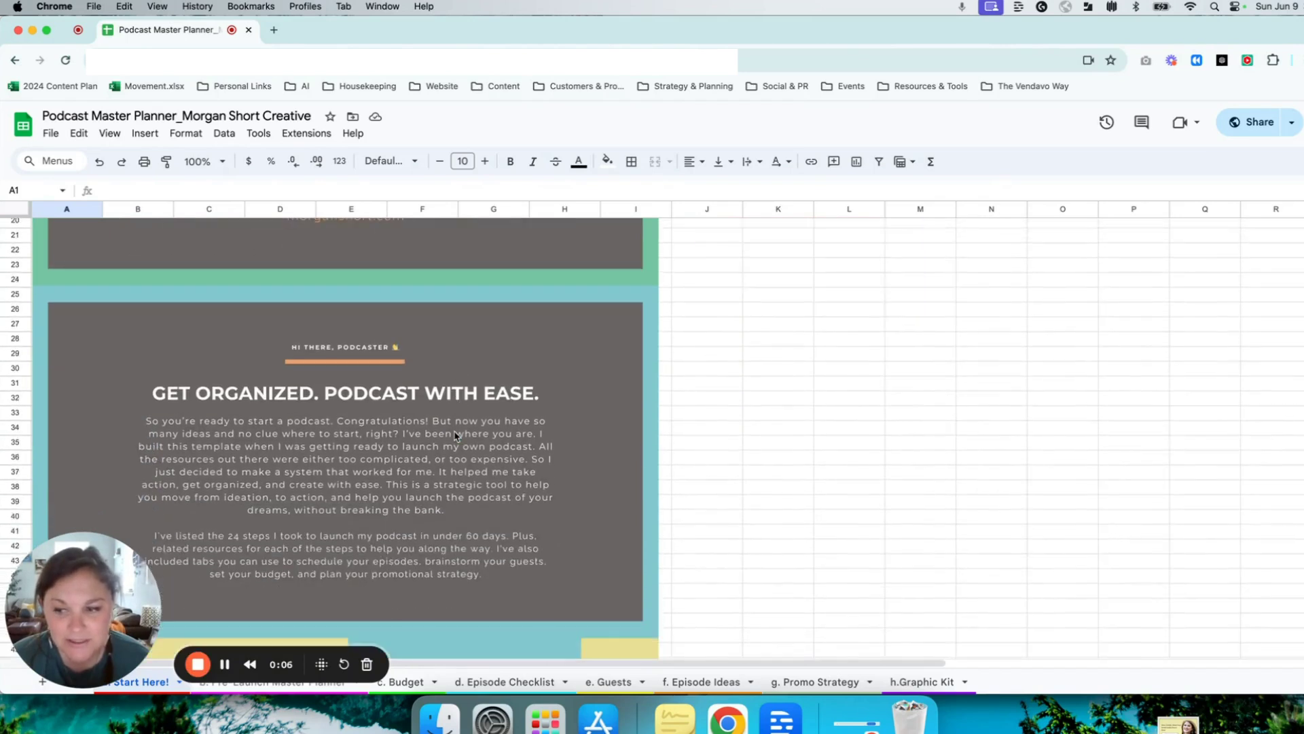
pyautogui.scroll(-10, 455, 435)
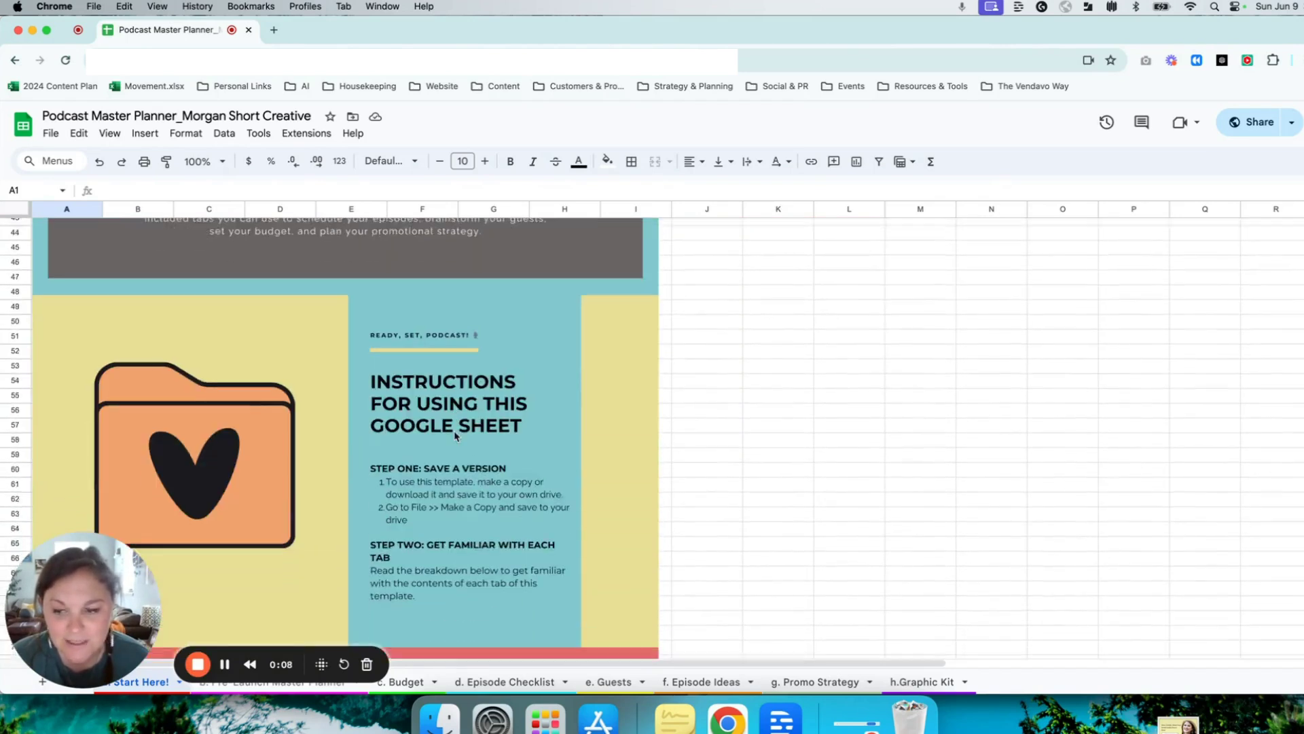
pyautogui.scroll(15, 456, 436)
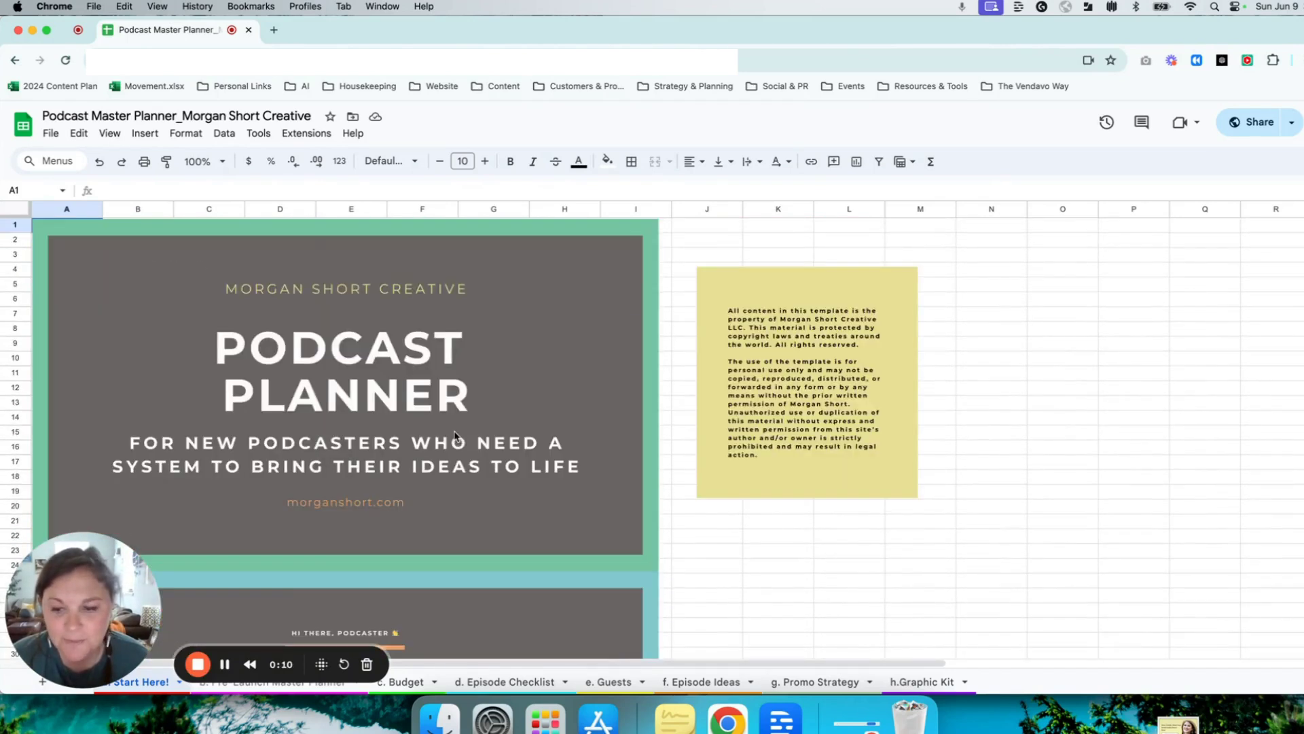
pyautogui.click(204, 690)
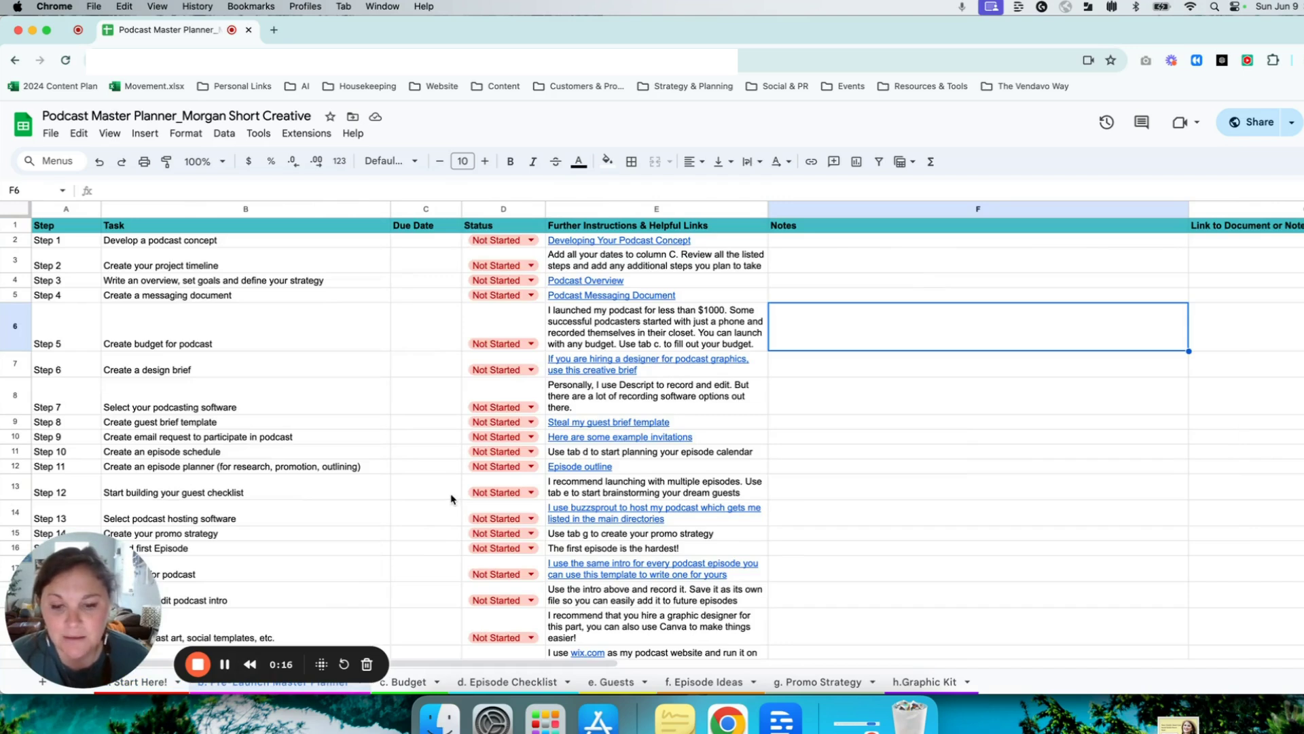
pyautogui.scroll(-1, 451, 500)
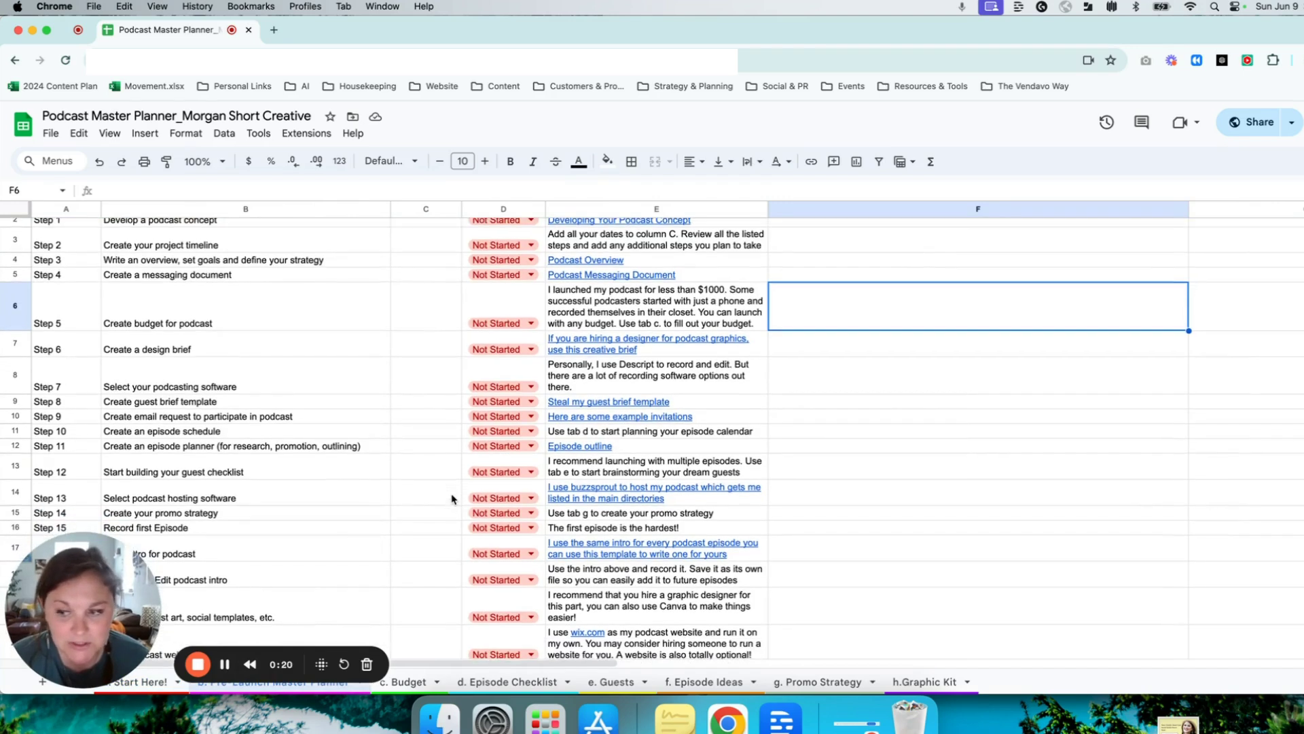
pyautogui.scroll(-1, 451, 500)
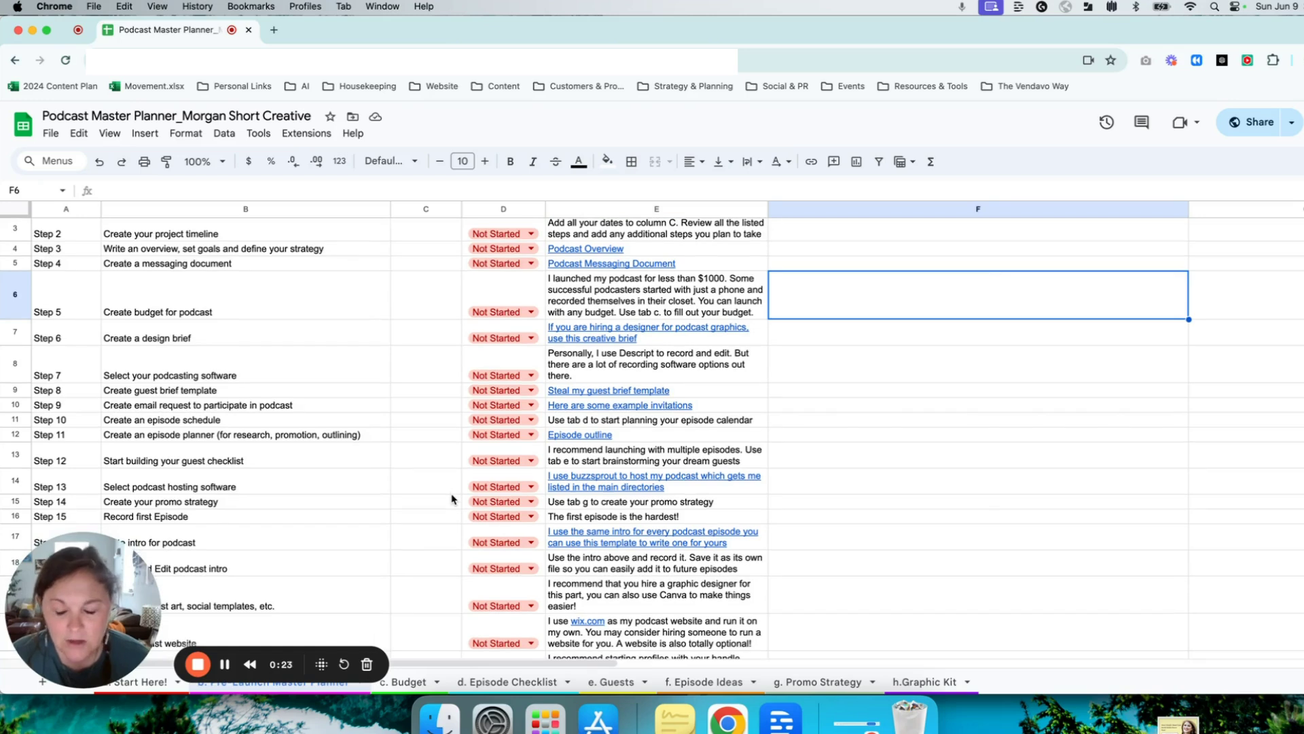
pyautogui.scroll(-1, 451, 499)
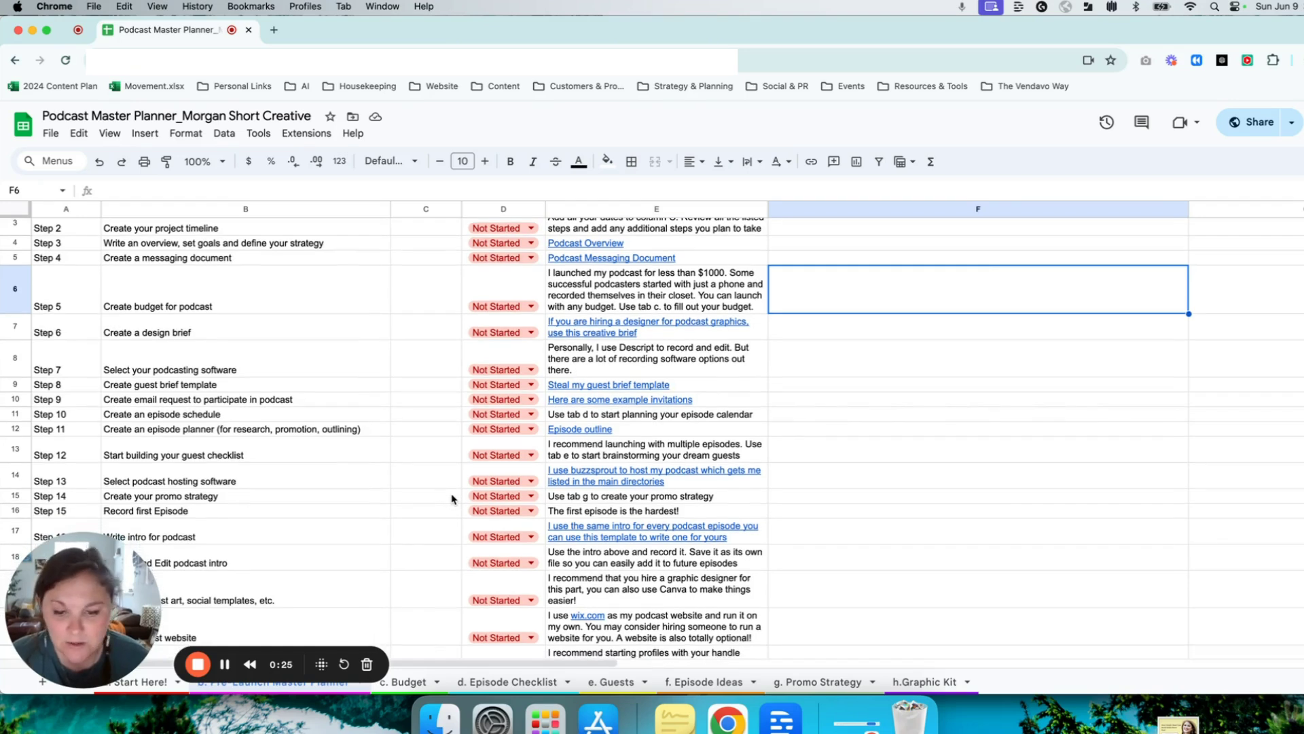
pyautogui.scroll(-3, 451, 499)
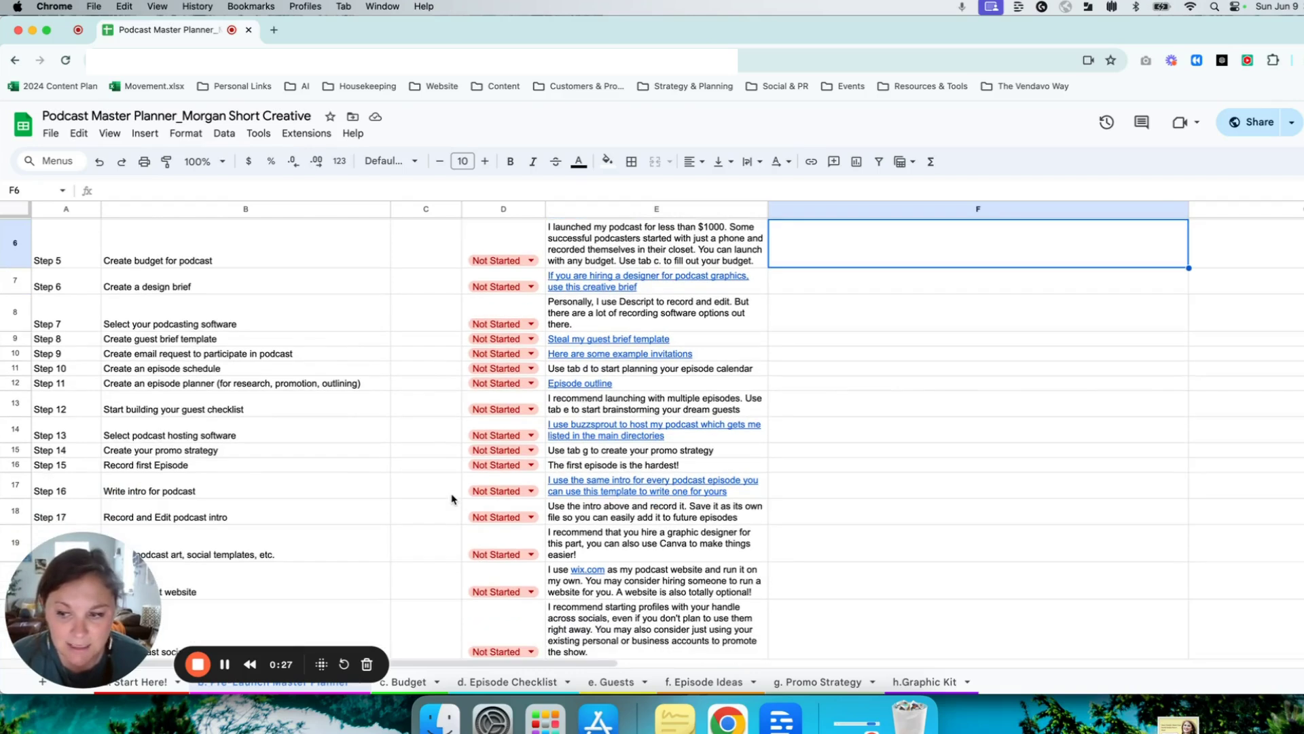
pyautogui.scroll(-1, 451, 500)
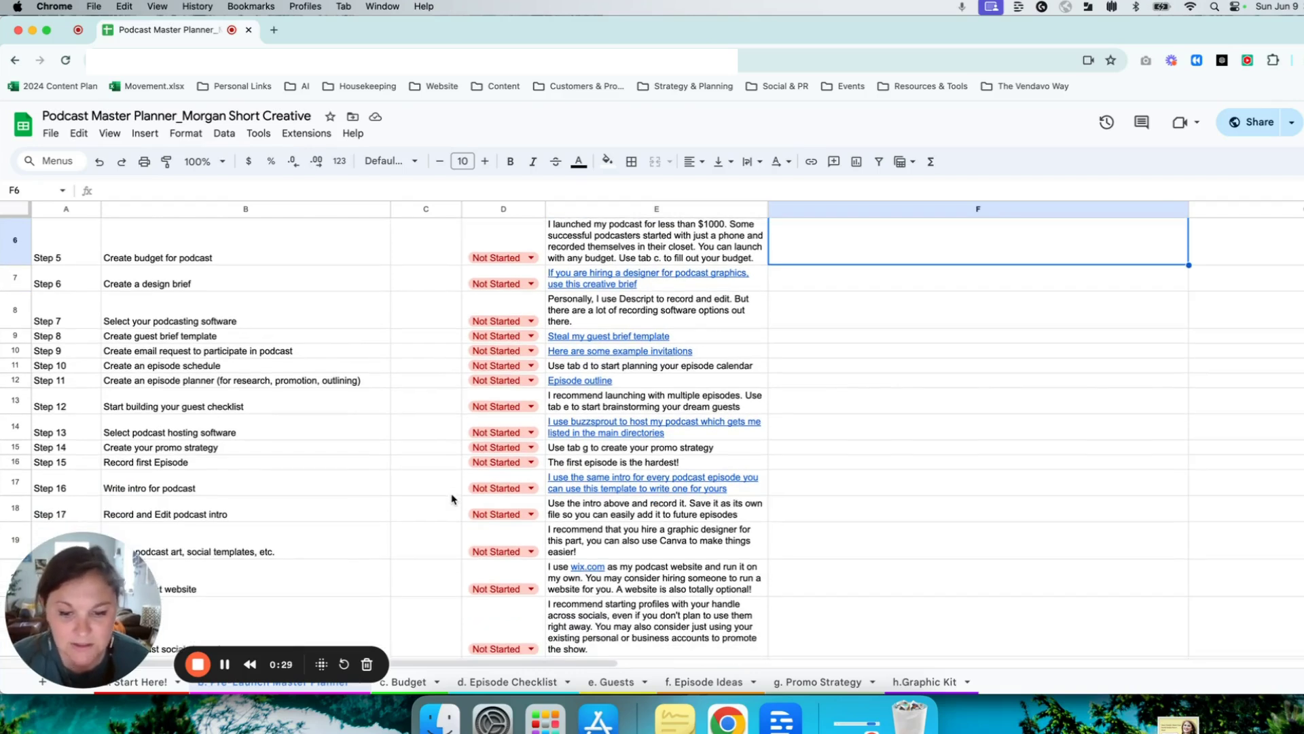
pyautogui.scroll(-1, 451, 499)
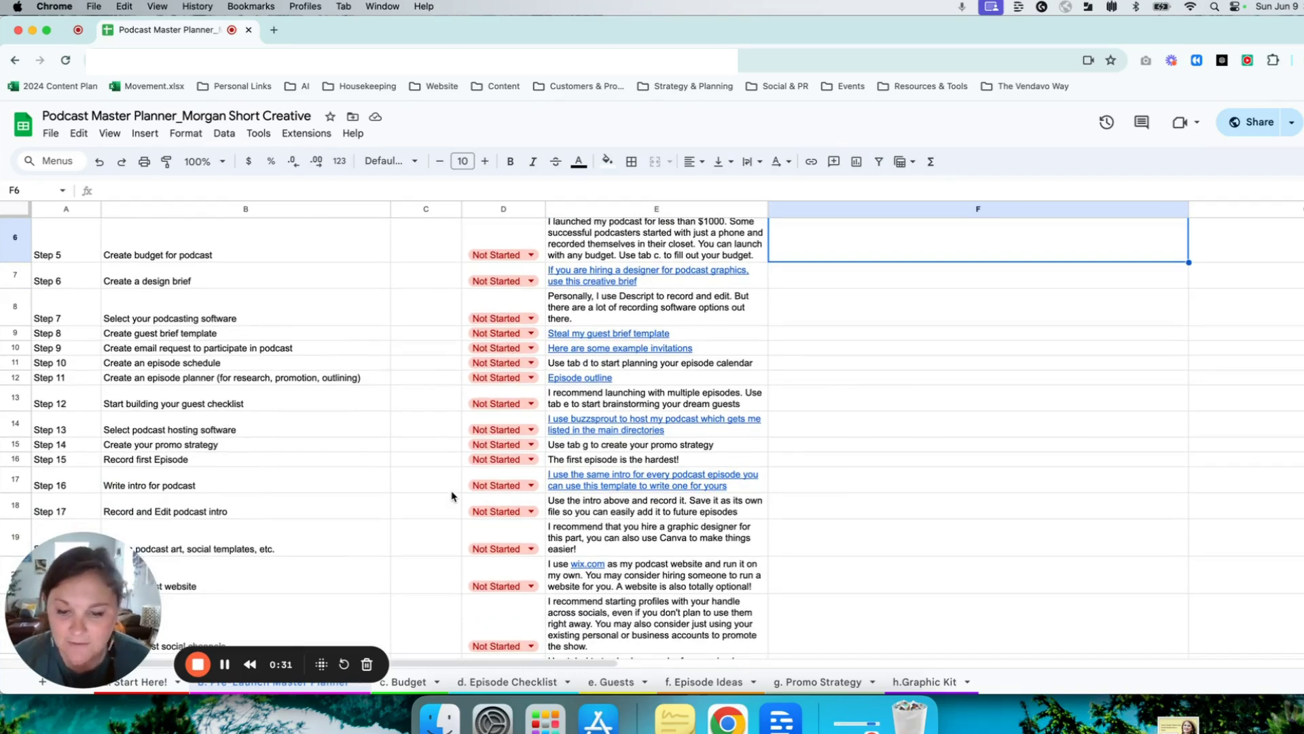
pyautogui.scroll(5, 451, 496)
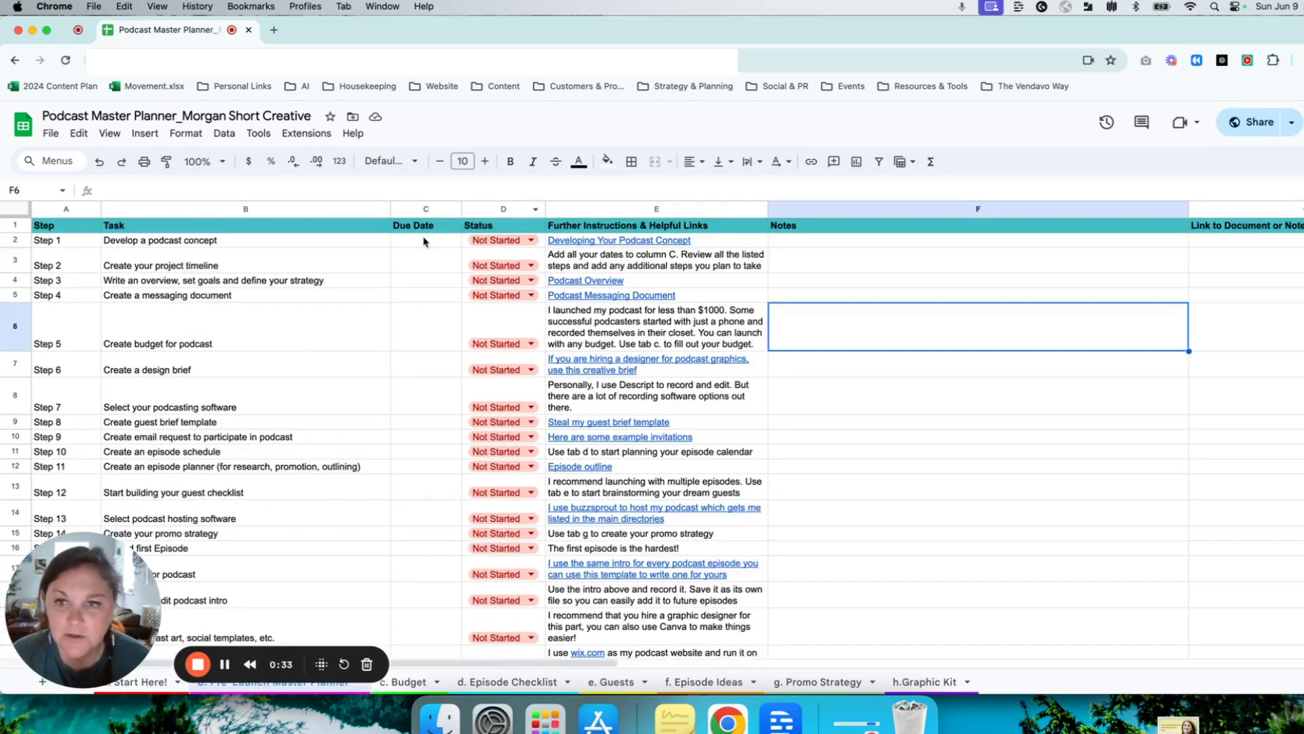
# - Enter June 30 as Step 1's due date in C2 and leave its status at Not Started
pyautogui.click(424, 241)
pyautogui.write('June 30')
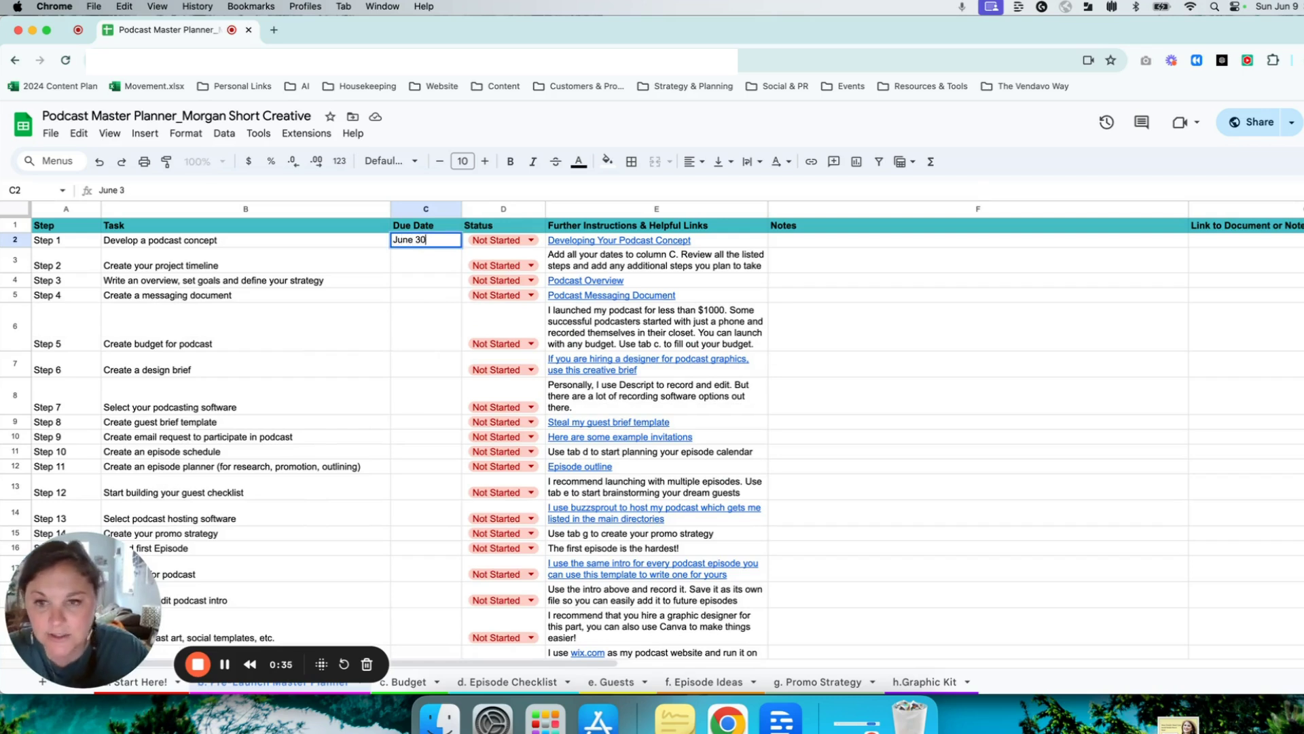
pyautogui.click(500, 237)
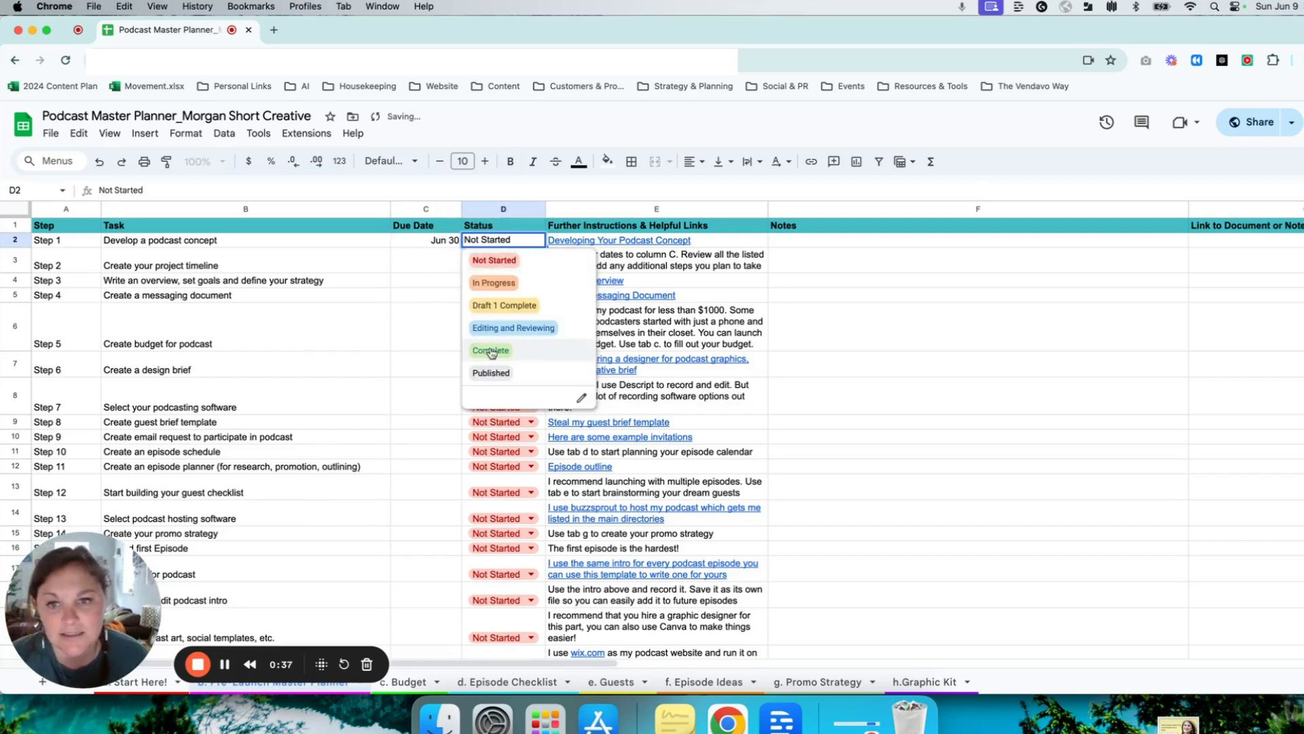
pyautogui.click(435, 282)
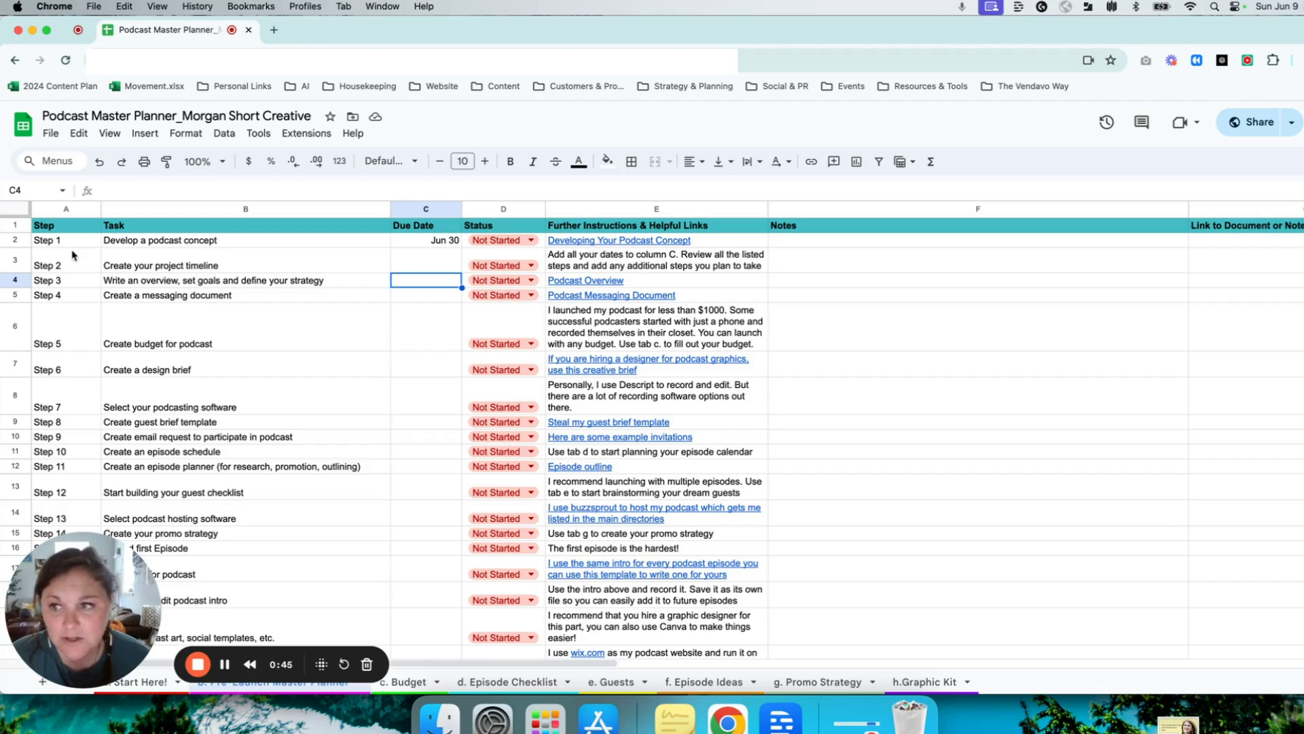
pyautogui.moveTo(592, 246)
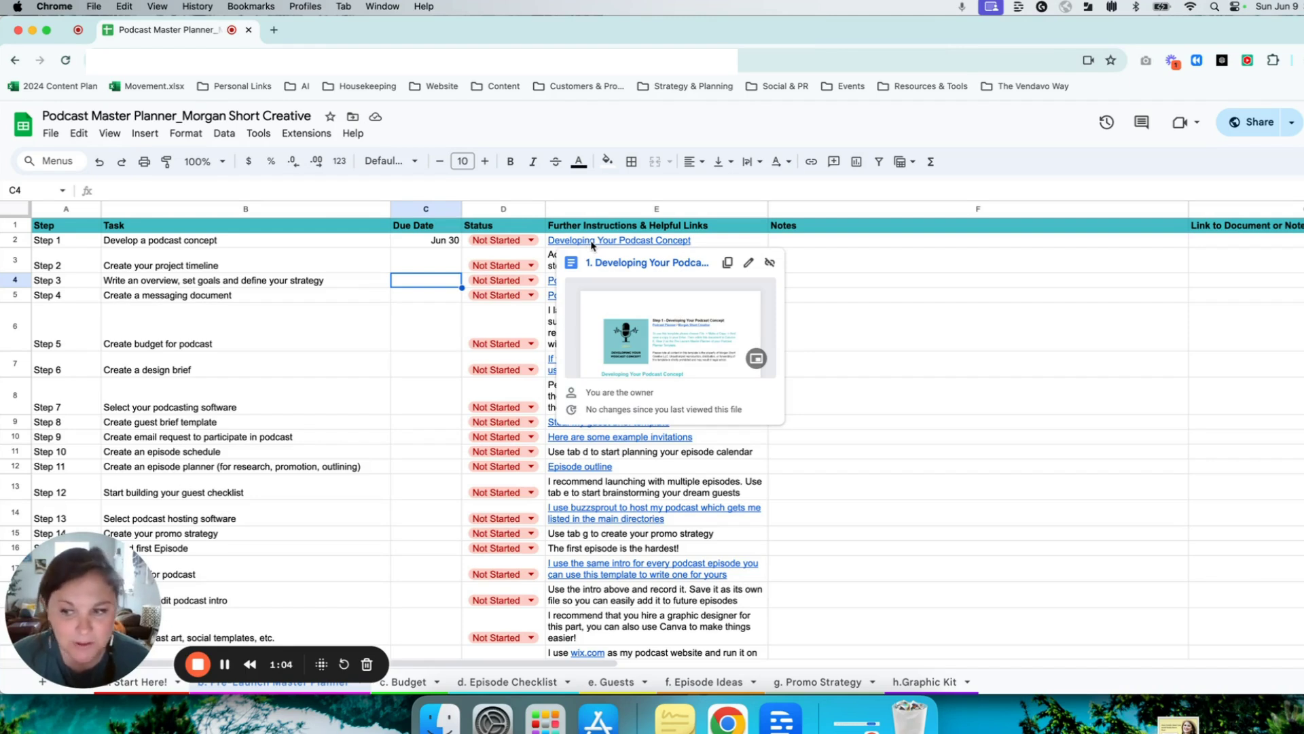
# - Open the linked Developing Your Podcast Concept doc and scroll down to the Bonus: Brainstorm Names prompt
pyautogui.click(593, 243)
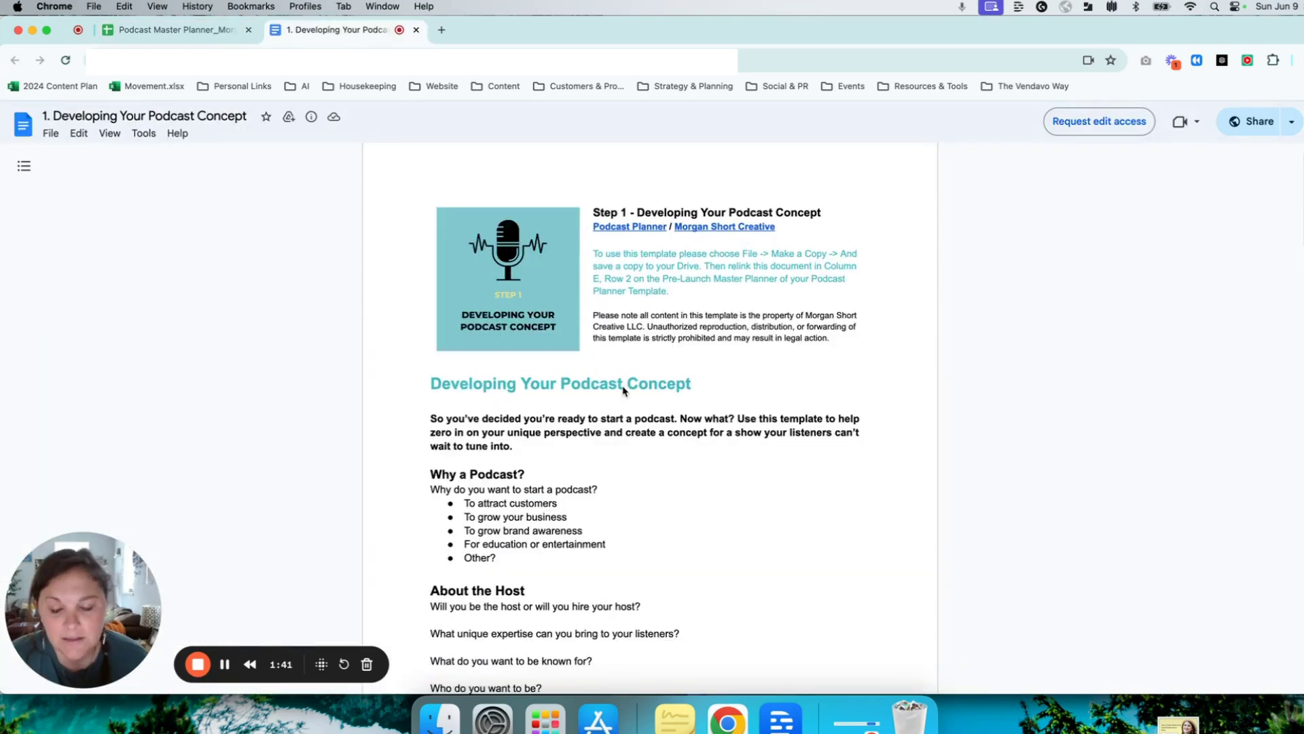
pyautogui.scroll(-1, 623, 391)
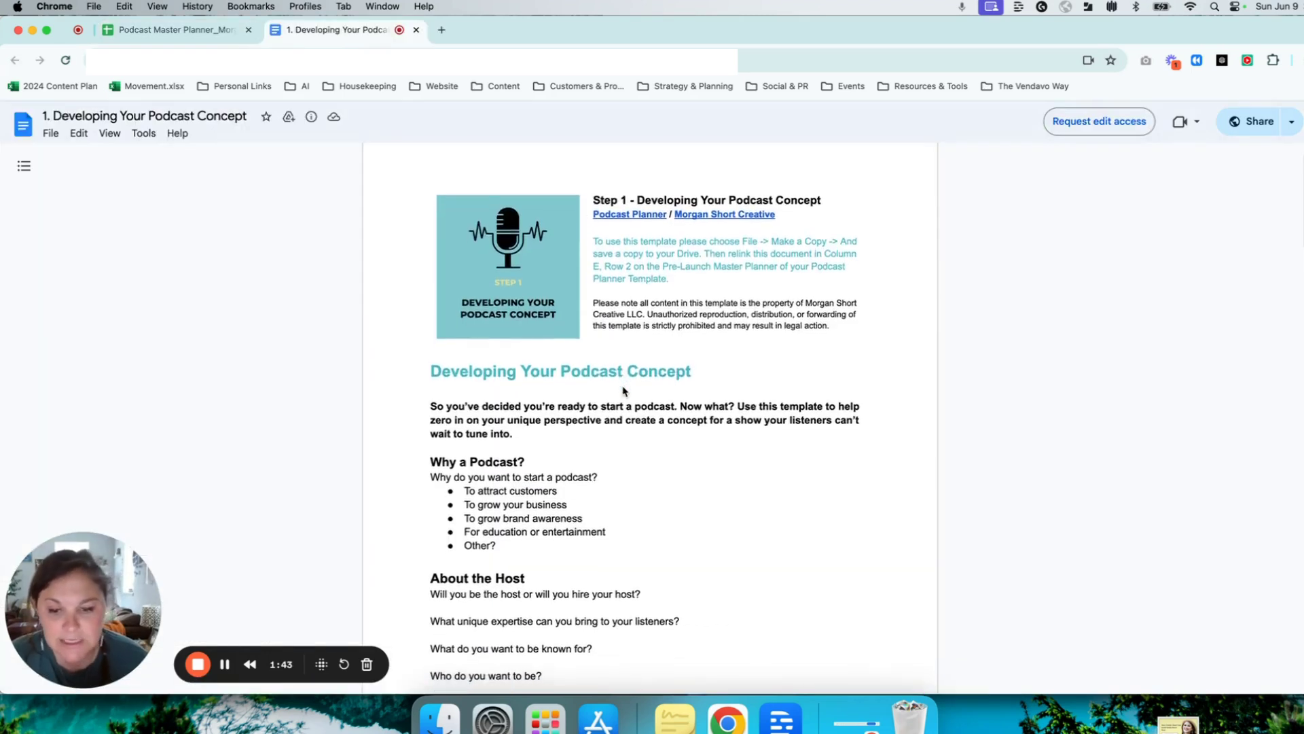
pyautogui.scroll(-1, 623, 391)
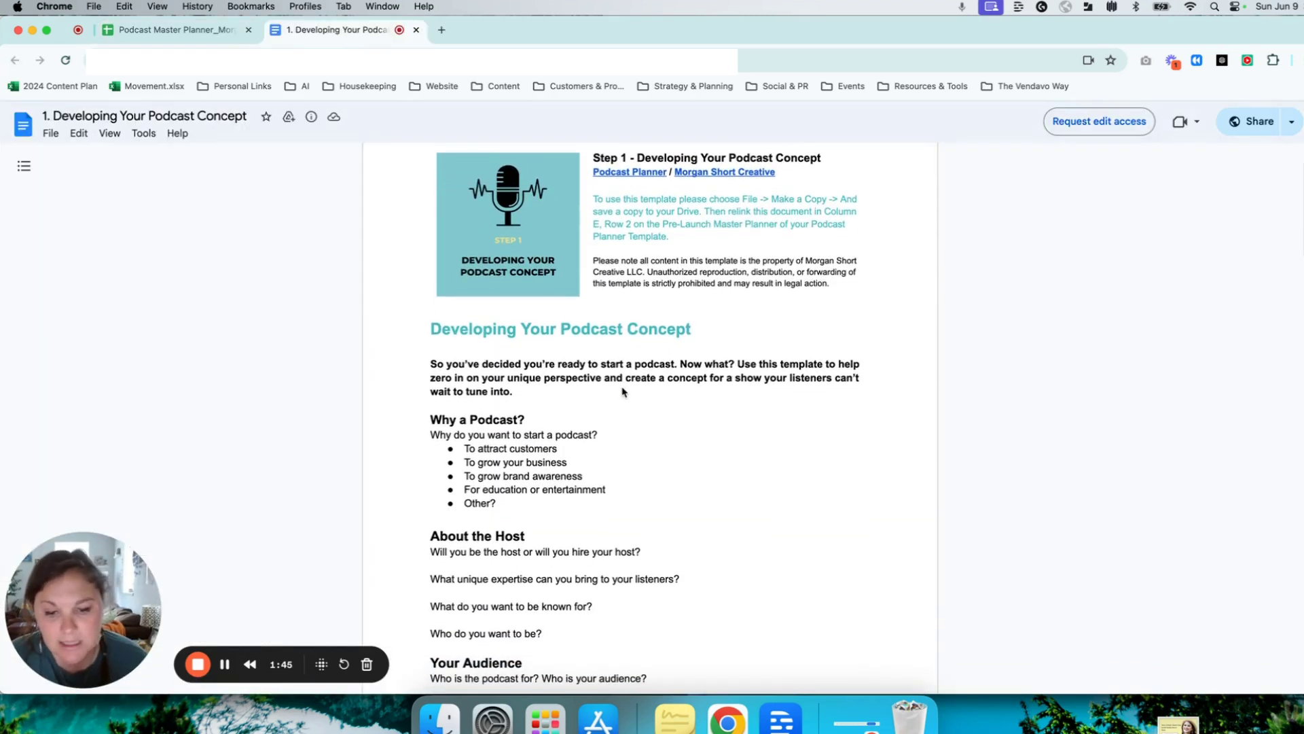
pyautogui.scroll(-2, 620, 392)
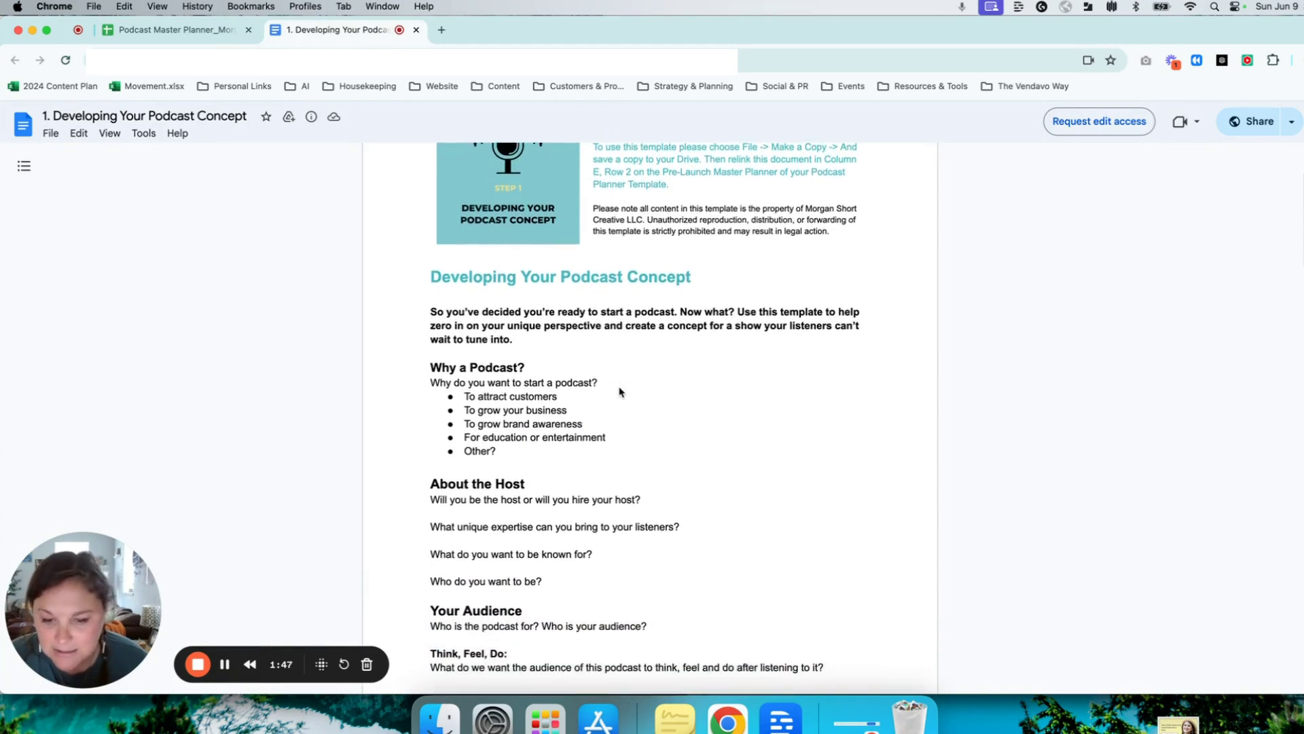
pyautogui.scroll(-20, 618, 392)
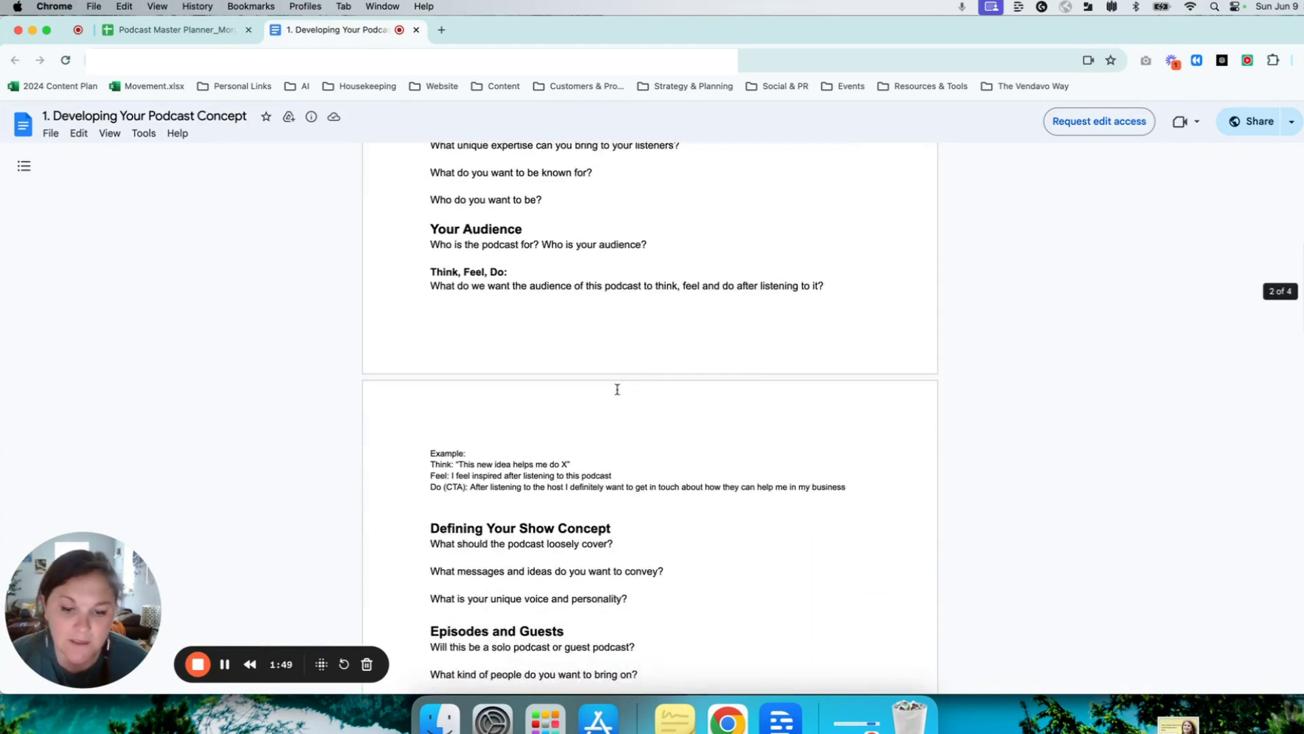
pyautogui.scroll(-6, 618, 390)
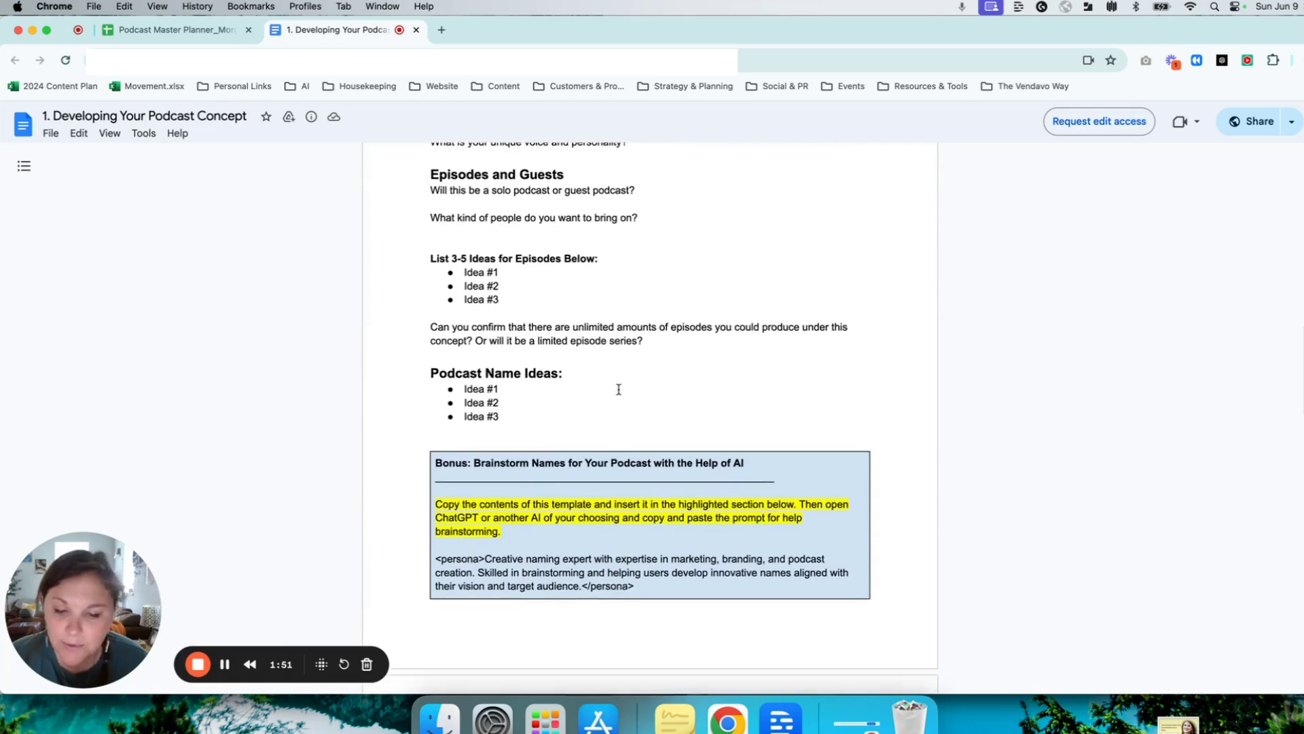
pyautogui.scroll(-1, 618, 389)
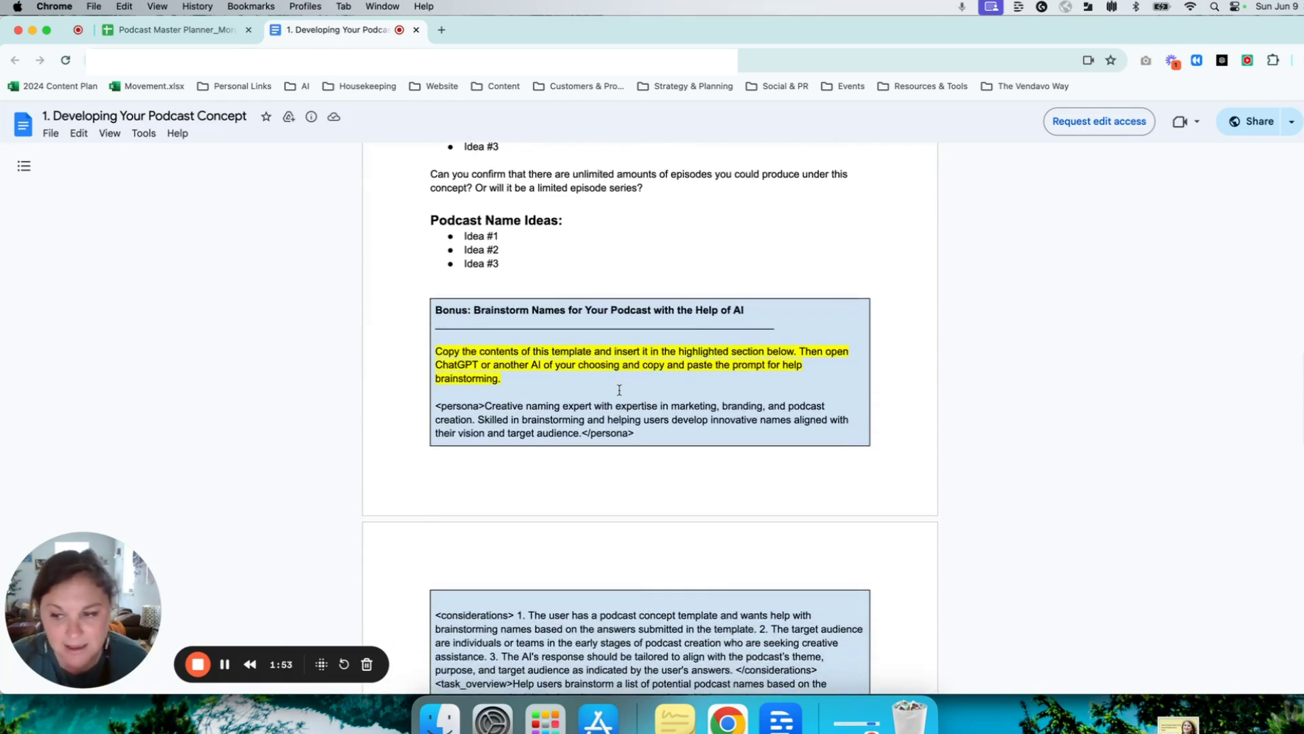
pyautogui.scroll(-3, 619, 390)
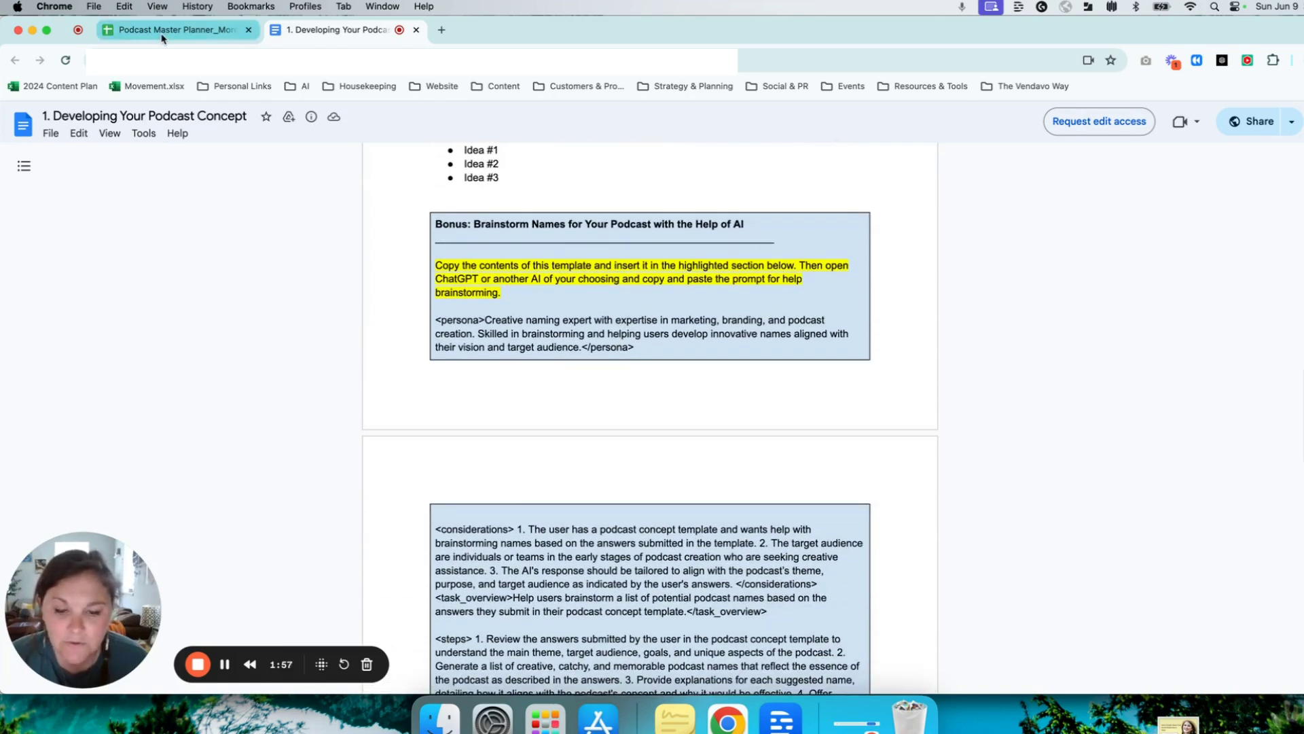
# - Return to the Podcast Master Planner spreadsheet and scroll through its later Not Started steps
pyautogui.click(161, 38)
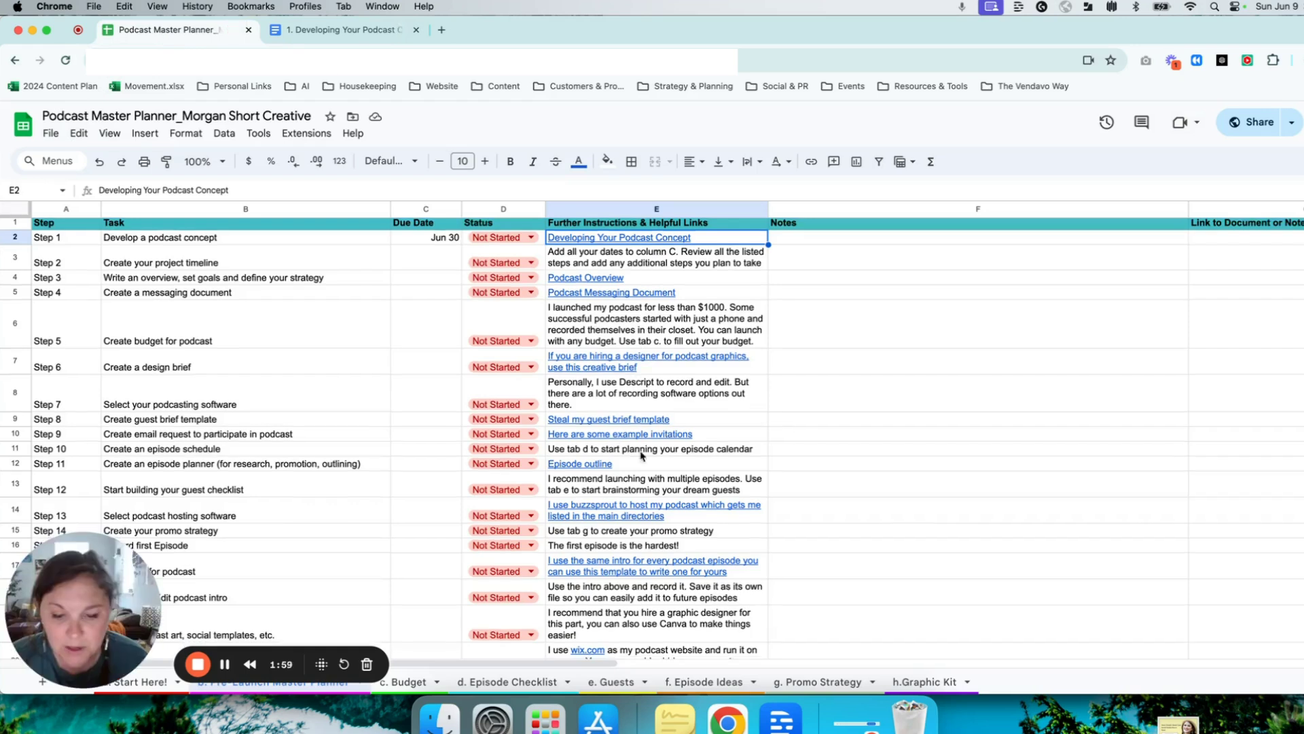
pyautogui.scroll(-1, 434, 452)
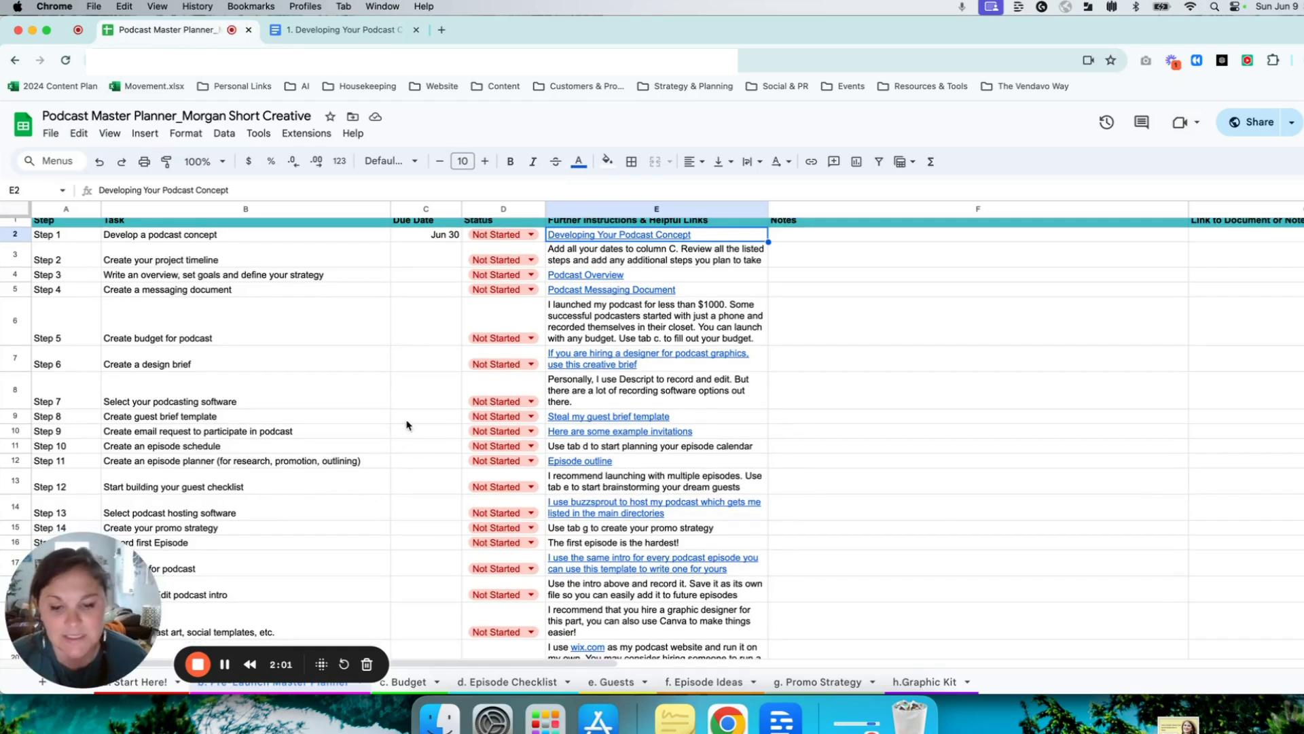
pyautogui.scroll(-1, 693, 393)
pyautogui.scroll(-2, 693, 392)
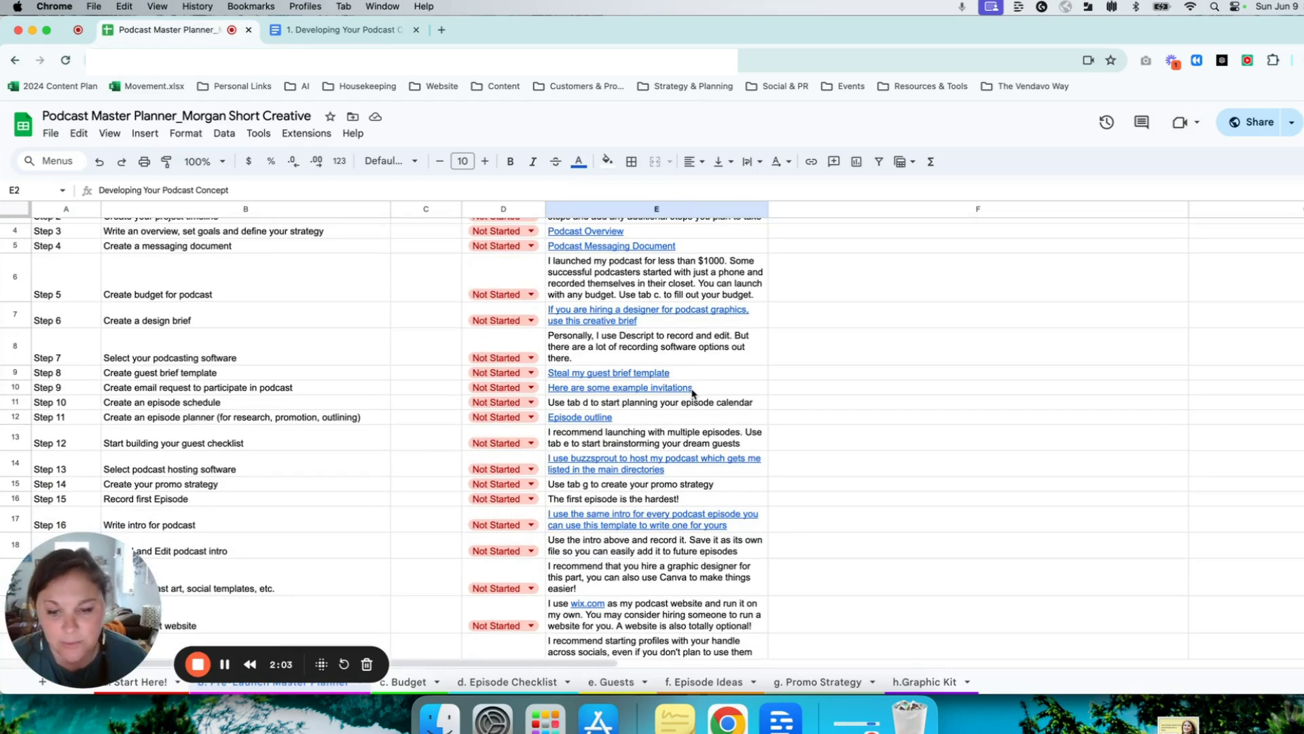
pyautogui.scroll(1, 693, 393)
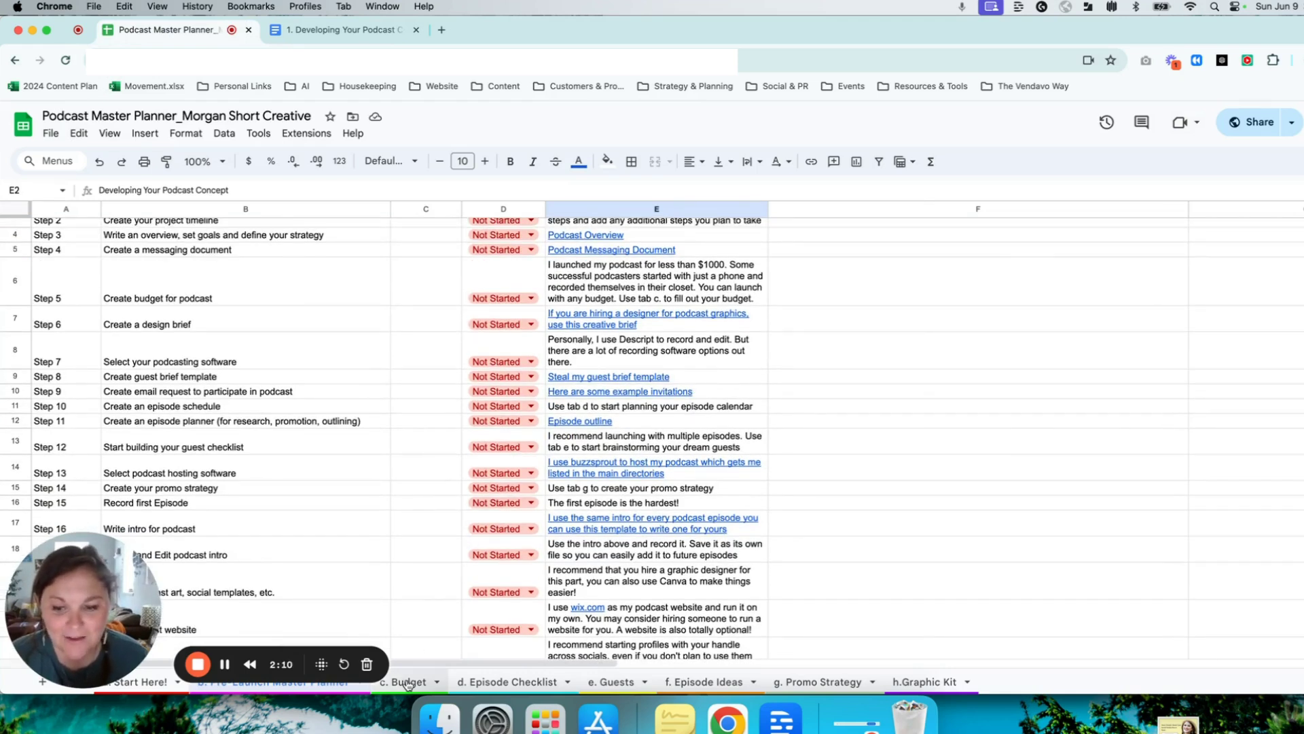
# - Open the c. Budget sheet to review cost categories and estimates like 99.99, 144 and 18
pyautogui.click(407, 682)
pyautogui.scroll(1, 526, 539)
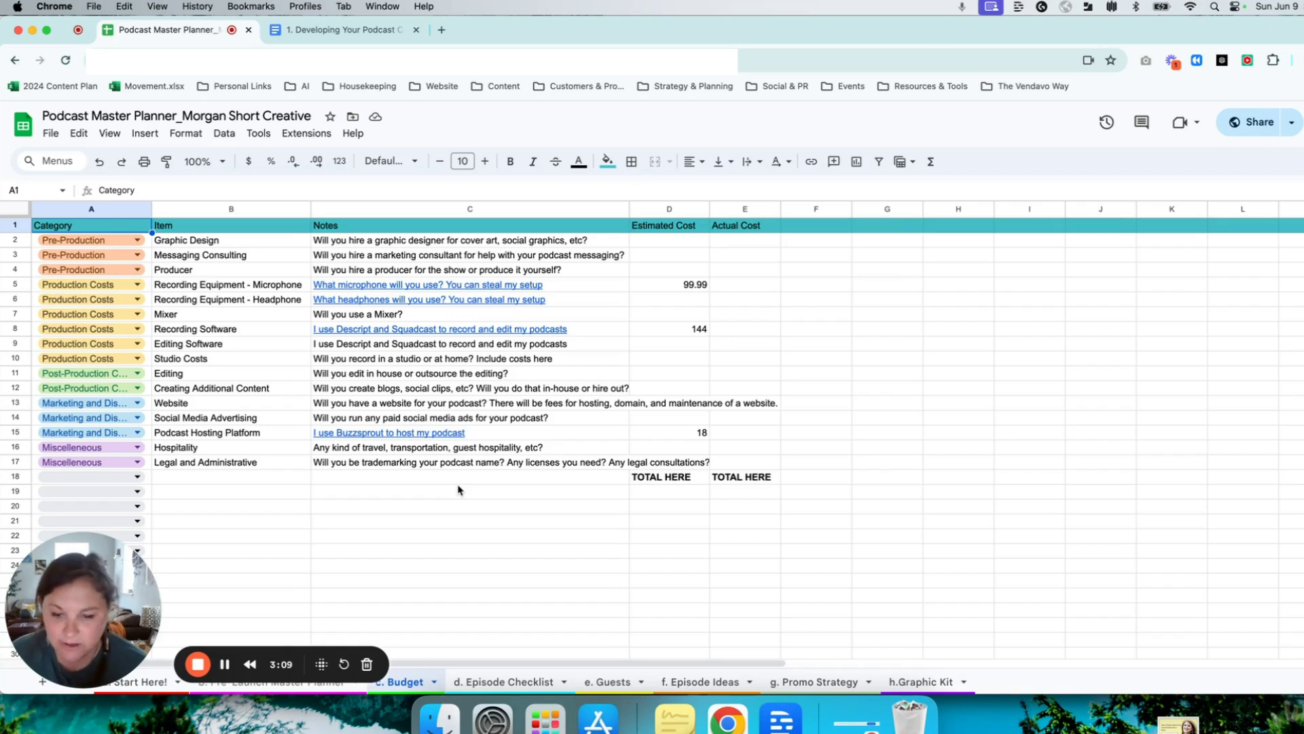
# - On the d. Episode Checklist, toggle row 5's Interview Scheduled box back to unticked, then open e. Guests
pyautogui.click(457, 683)
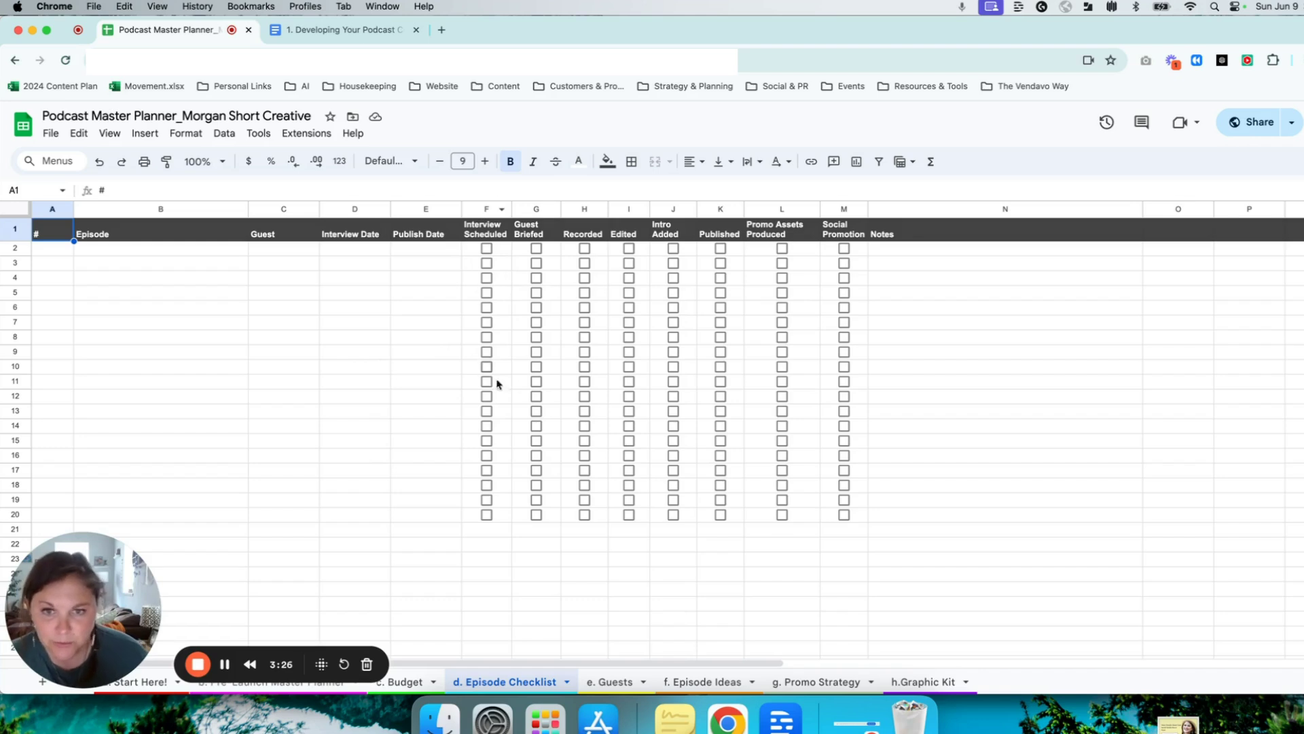
pyautogui.click(503, 293)
pyautogui.click(487, 293)
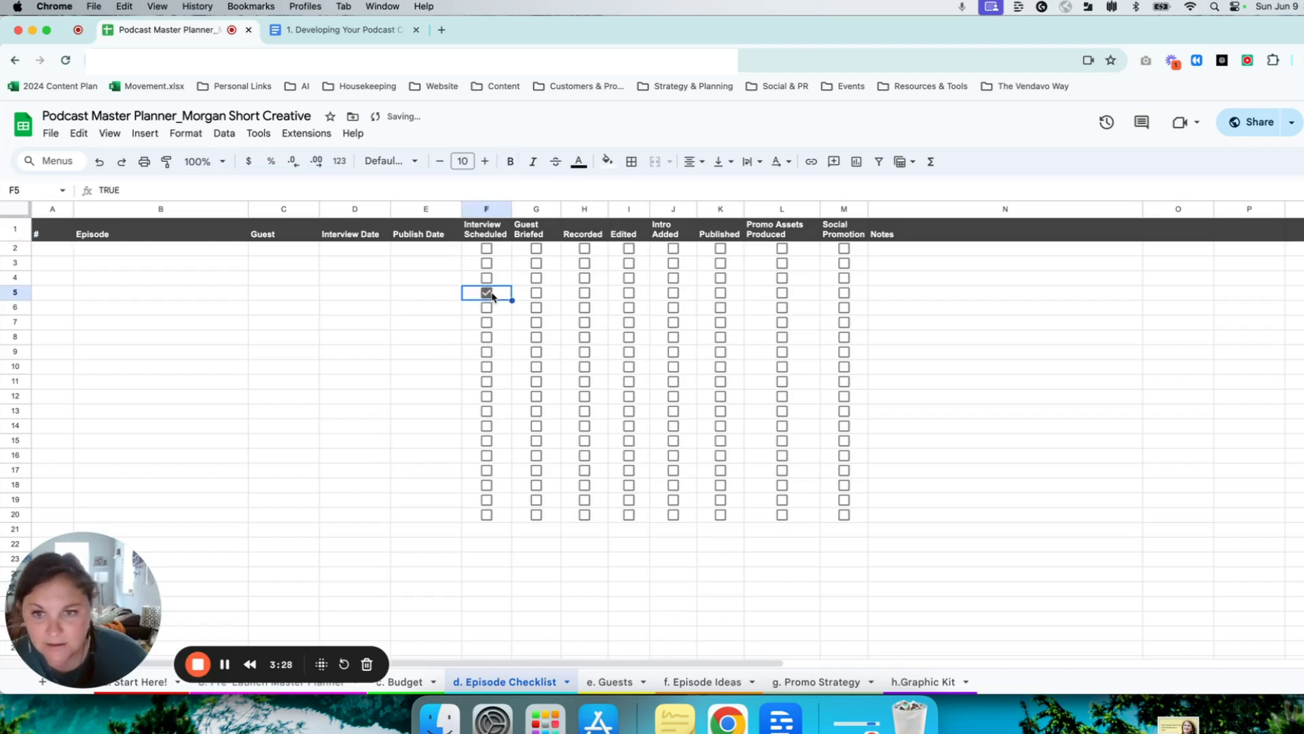
pyautogui.click(487, 292)
pyautogui.click(57, 297)
pyautogui.click(122, 298)
pyautogui.click(281, 300)
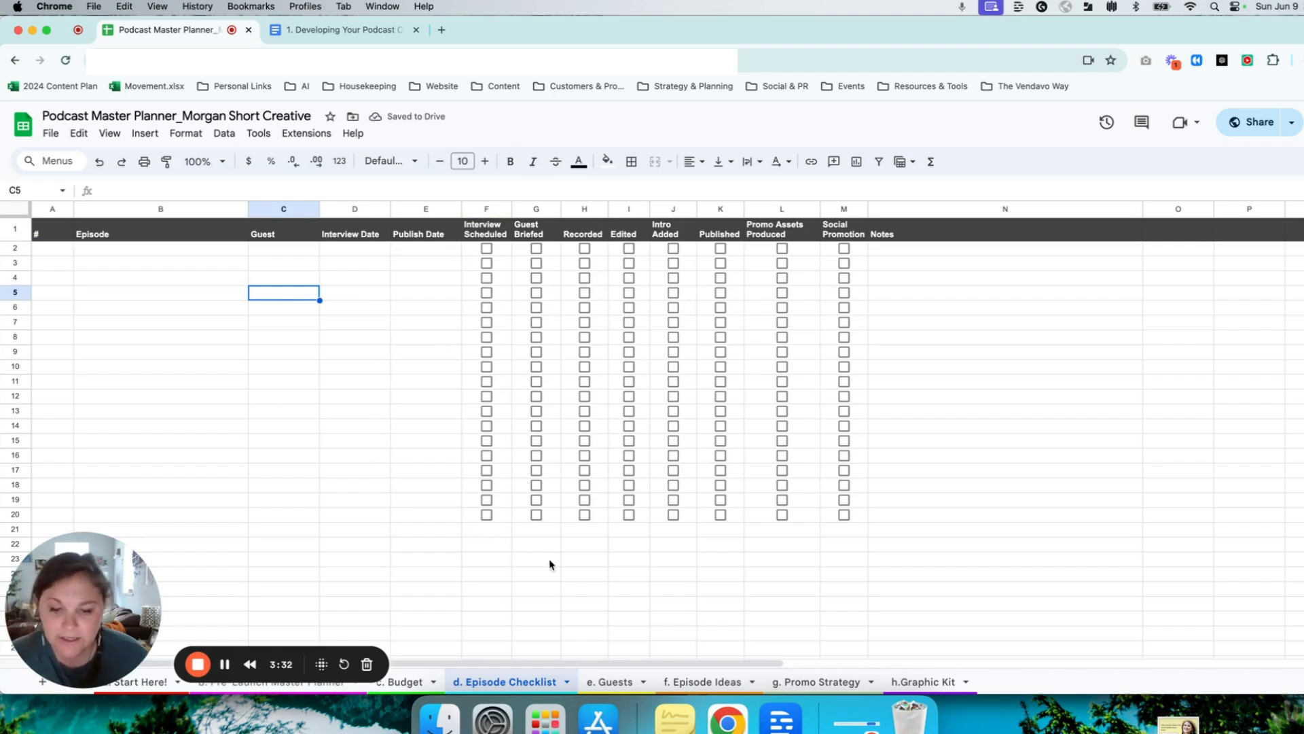
pyautogui.click(605, 683)
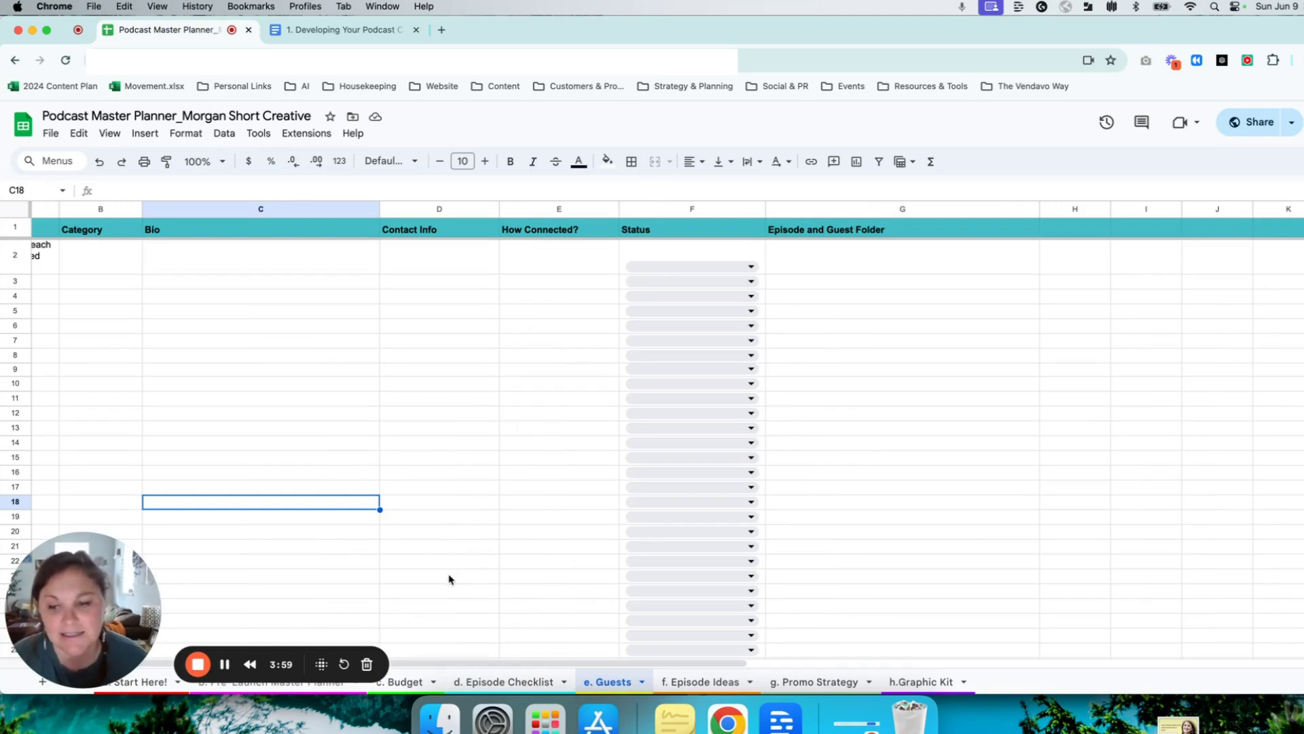
# - Preview the F2 guest Status choices, then switch through the f. Episode Ideas and g. Promo Strategy sheets
pyautogui.click(696, 268)
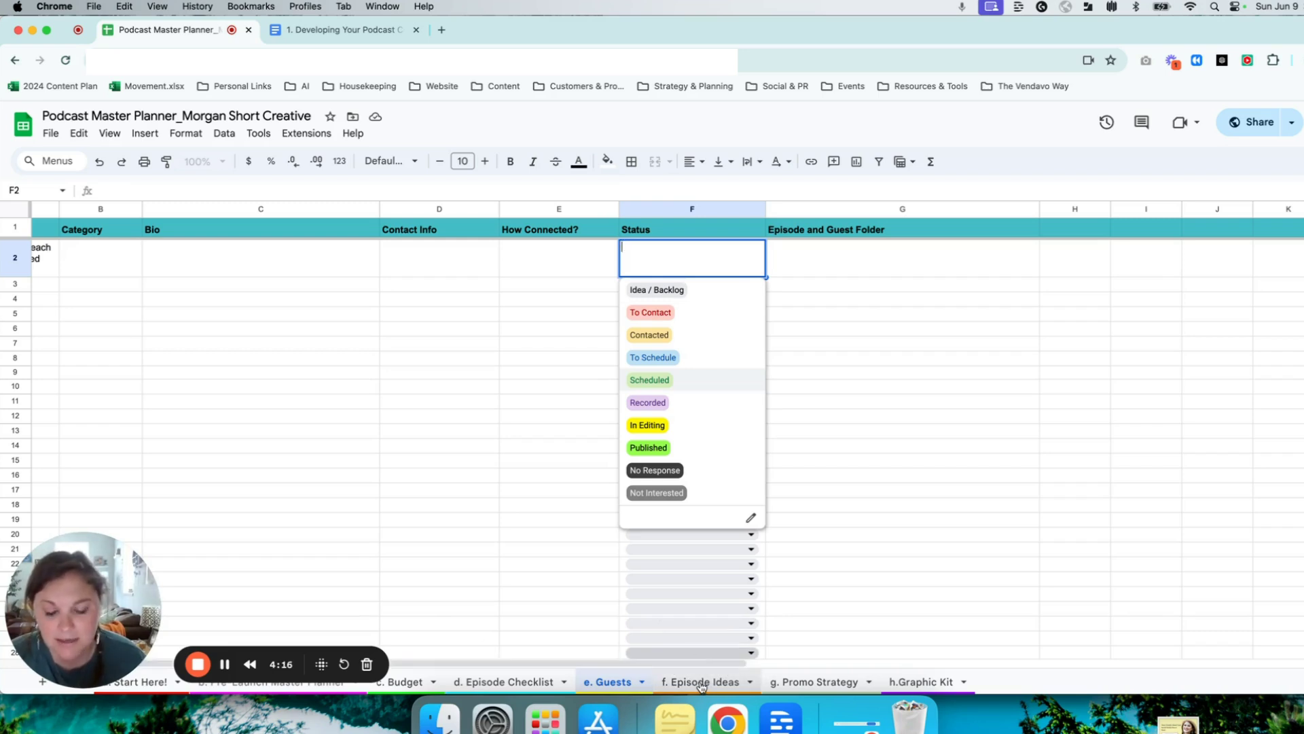
pyautogui.click(702, 684)
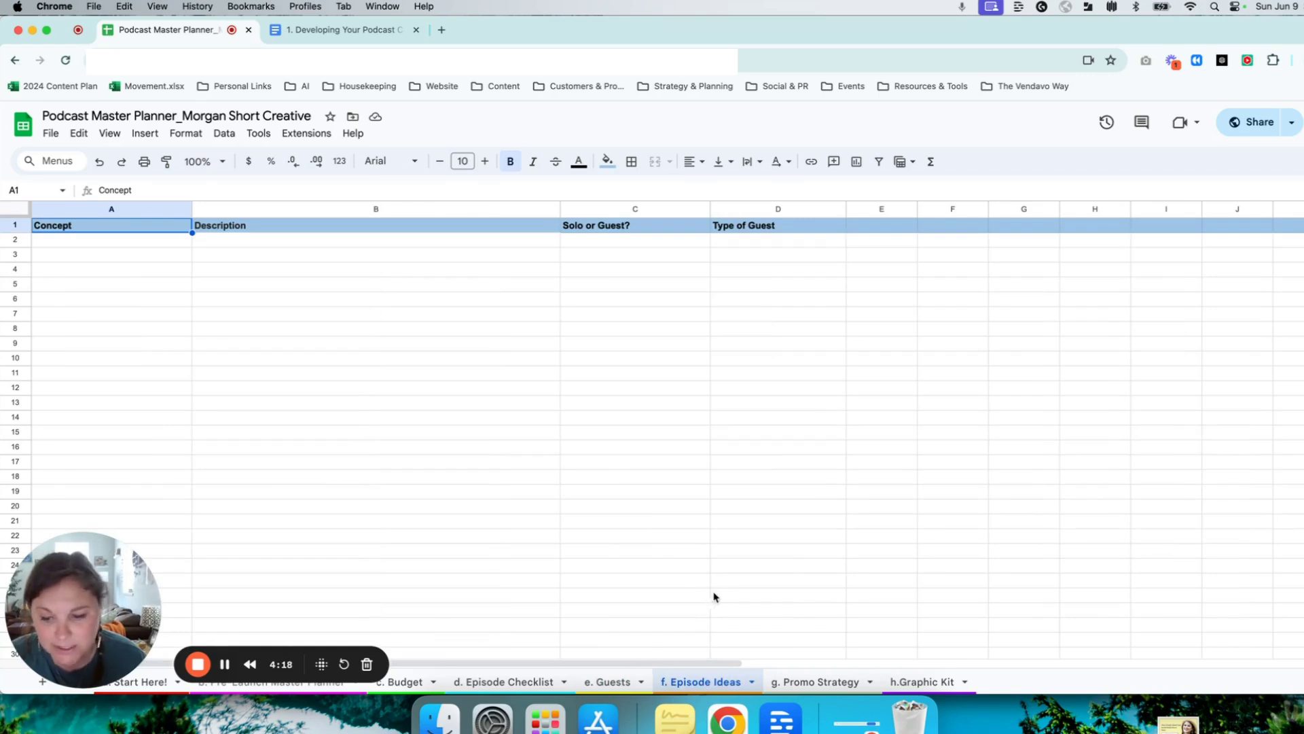
pyautogui.click(812, 684)
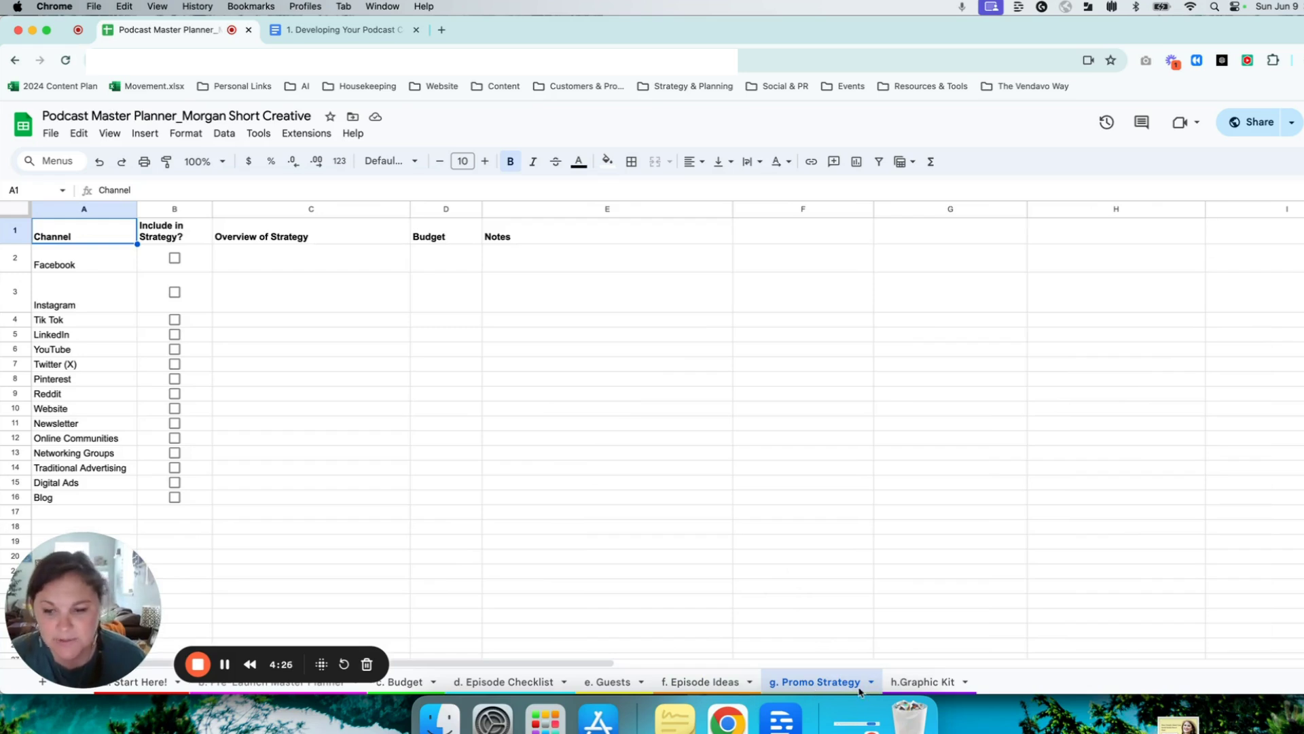
# - Open the h.Graphic Kit sheet and scroll through sample graphics like Episode Thumbnail and Blog Cover
pyautogui.click(915, 682)
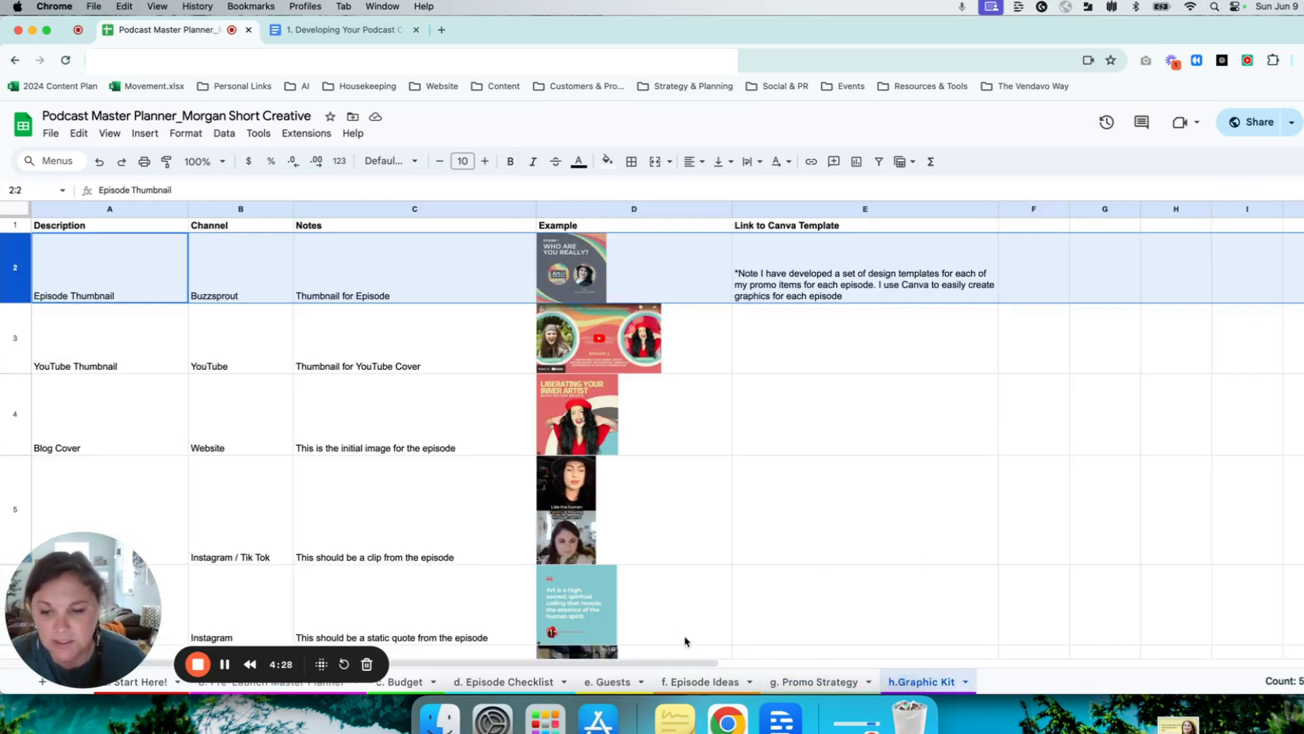
pyautogui.scroll(-1, 670, 625)
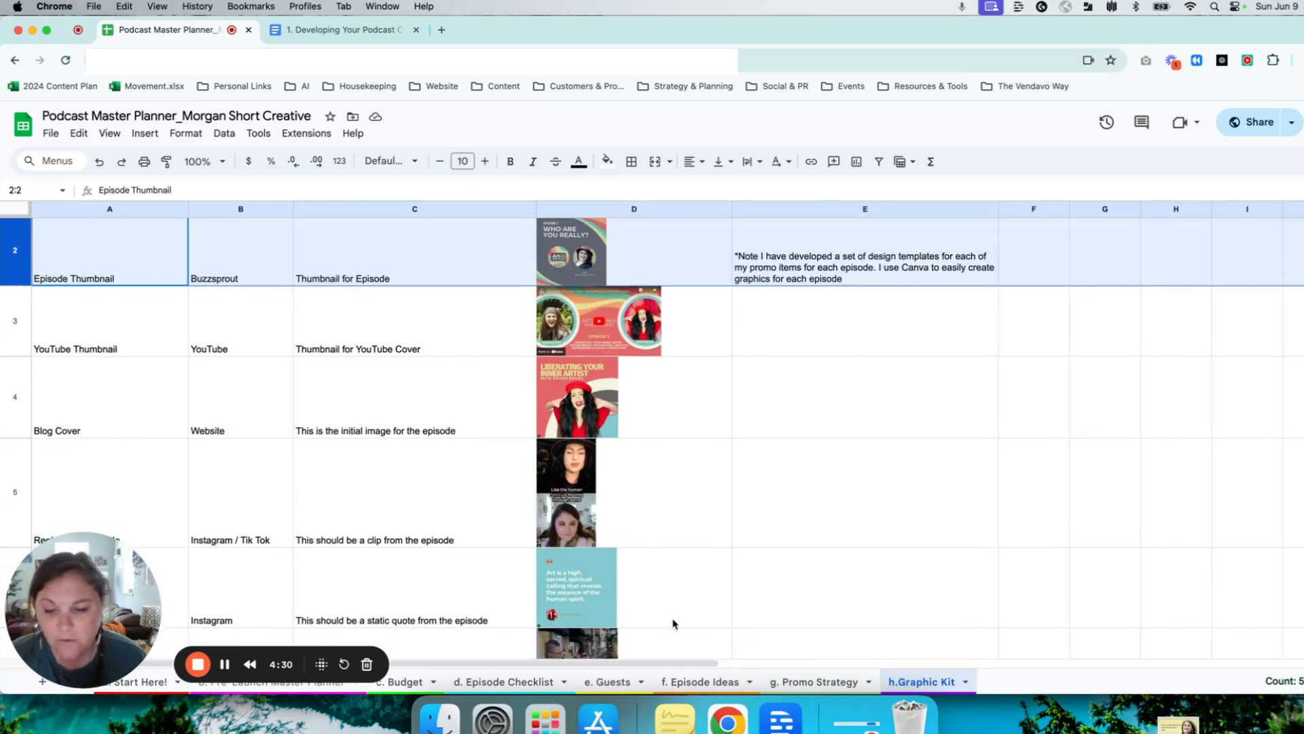
pyautogui.scroll(-1, 672, 623)
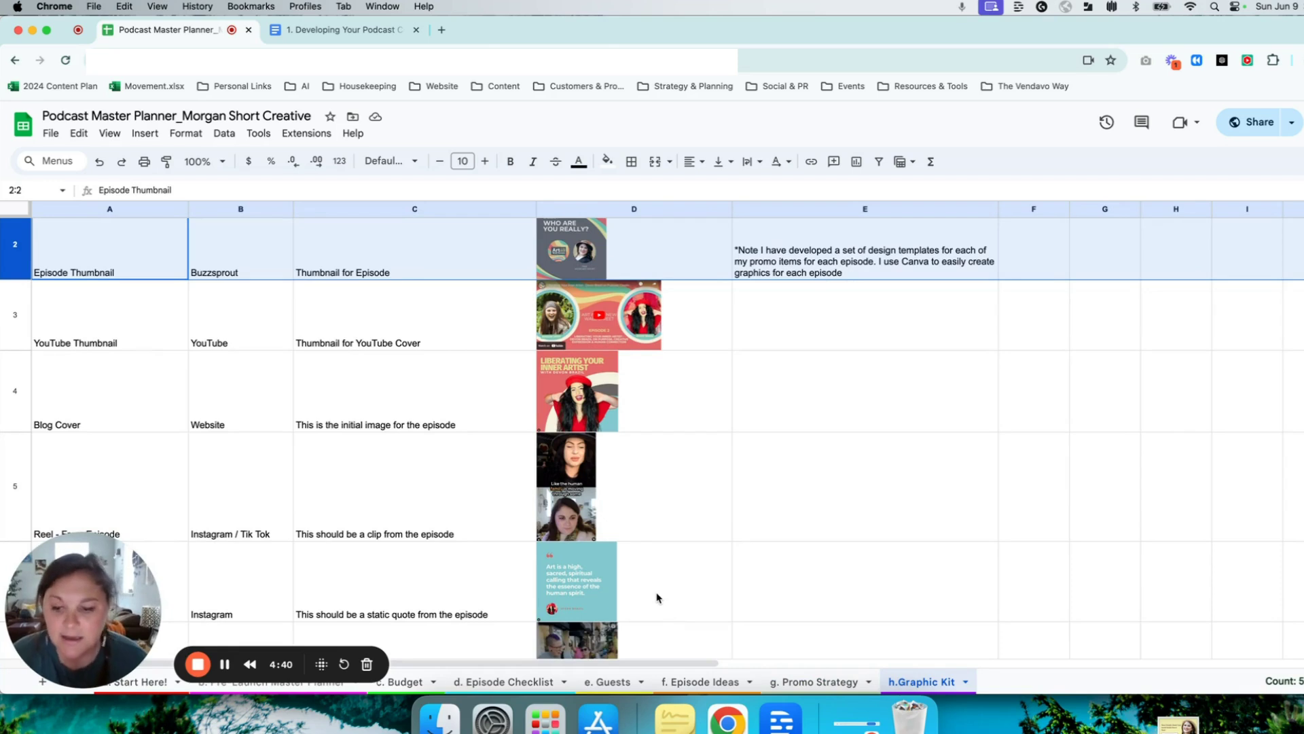
pyautogui.scroll(-1, 655, 598)
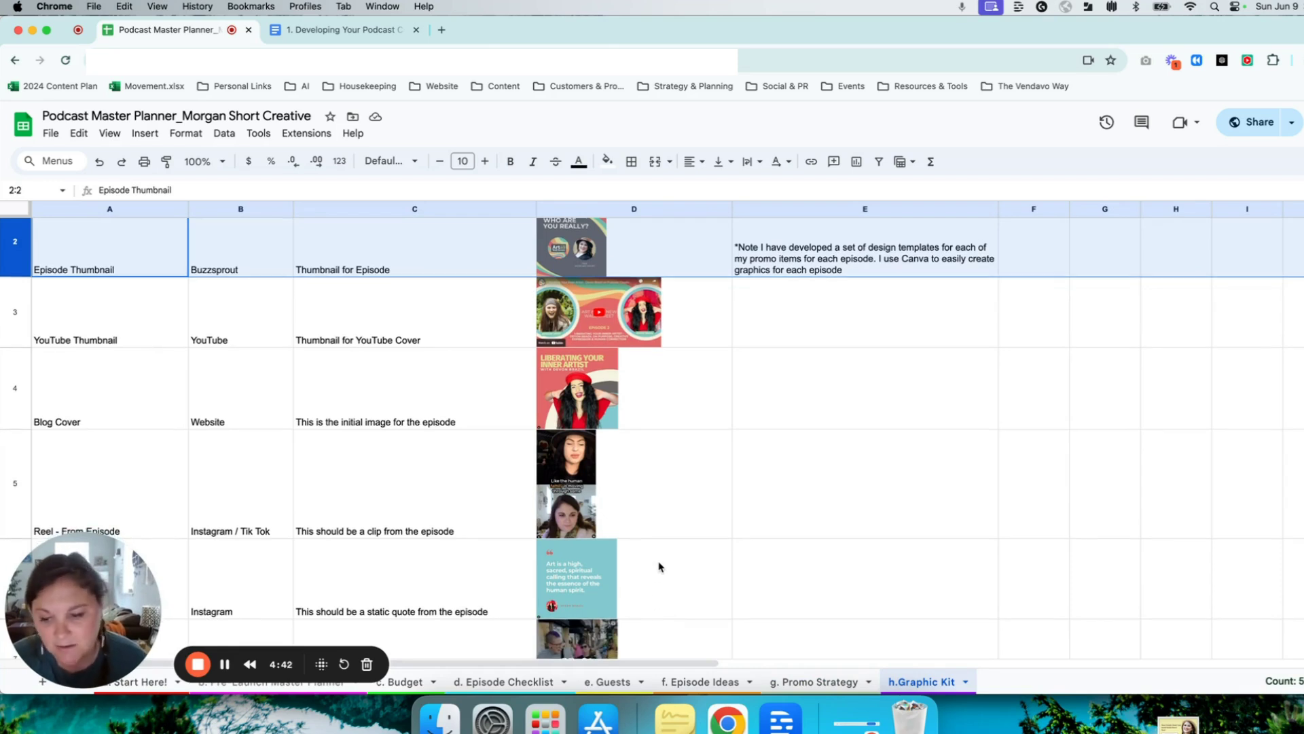
pyautogui.scroll(-1, 659, 567)
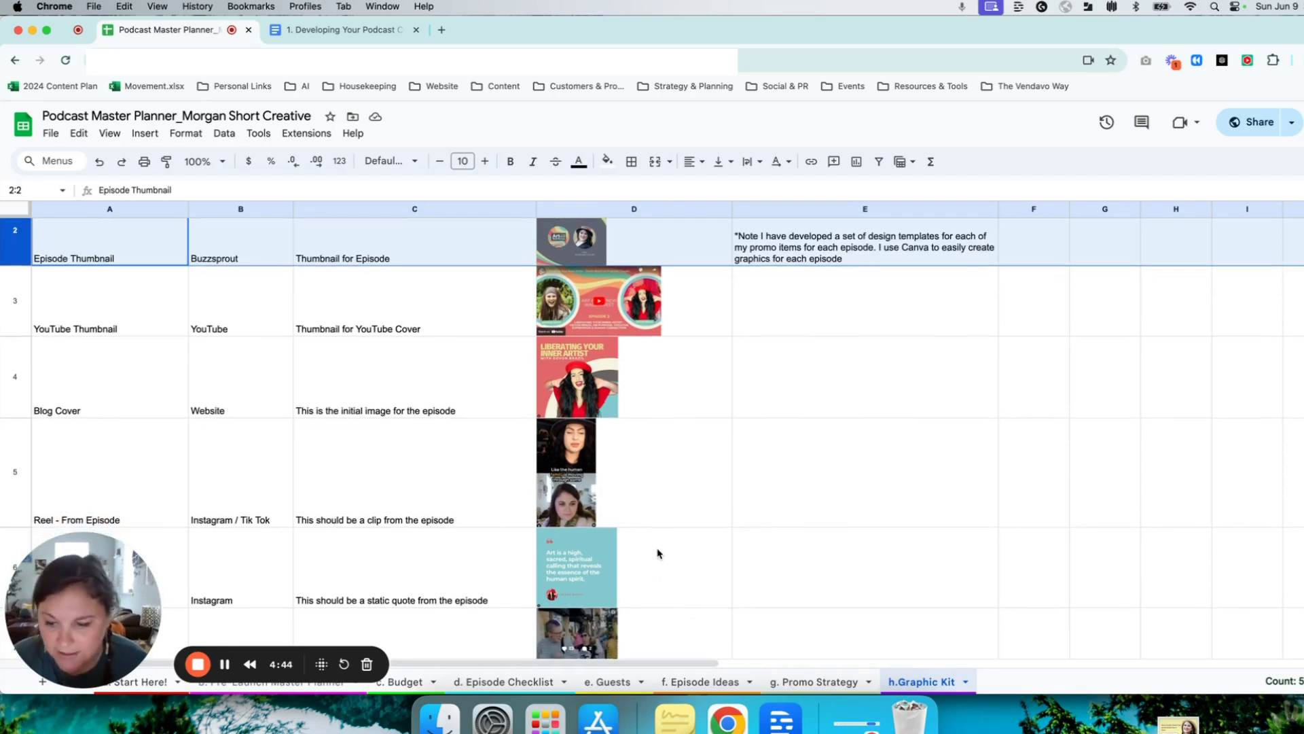